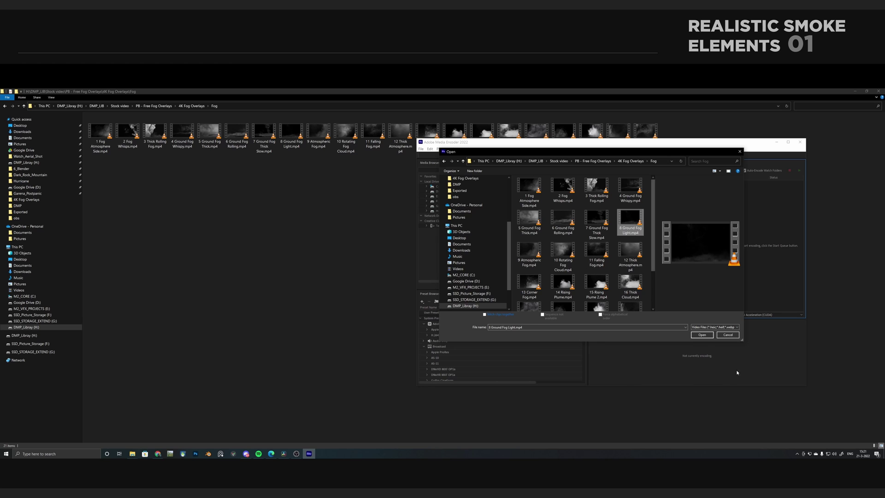
Add 8 Ground Fog Light.mp4 to the encoding queue and set its export format to JPEG
left_click(702, 335)
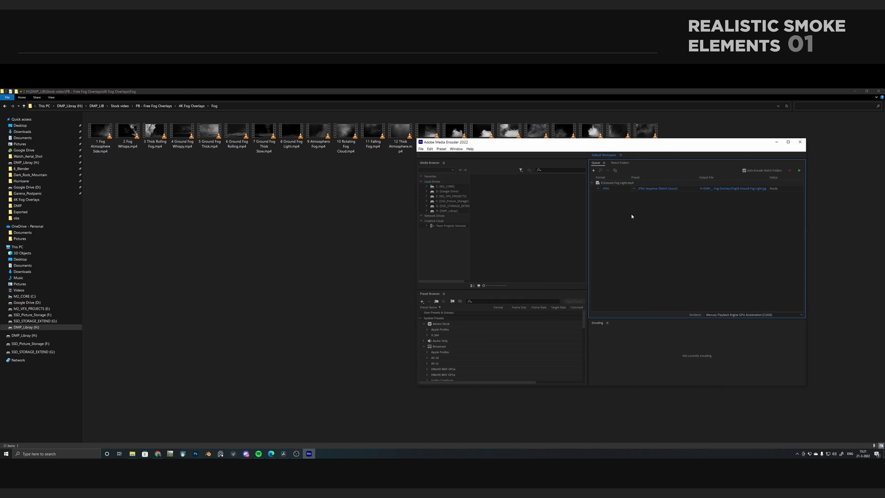
left_click(609, 189)
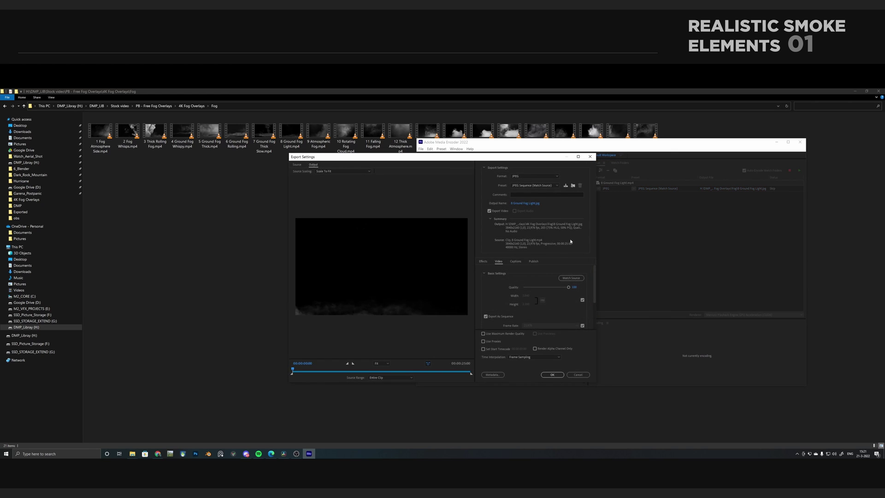
left_click(535, 176)
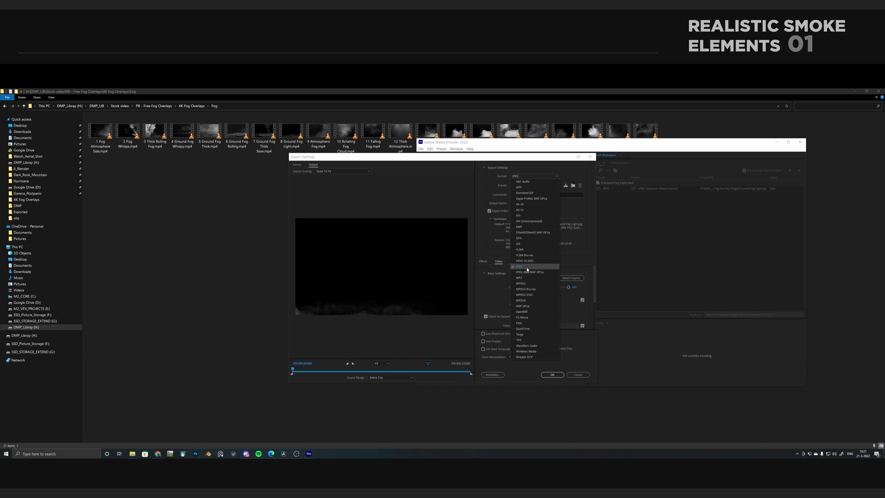
left_click(527, 267)
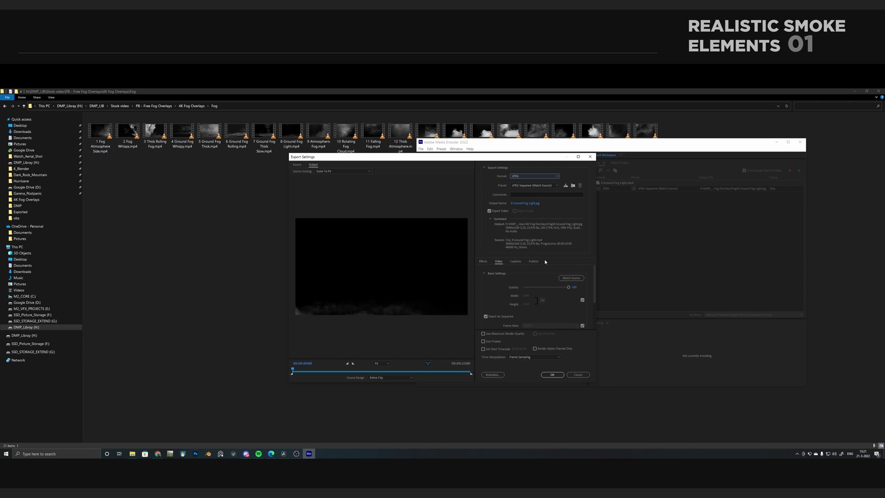
left_click(554, 374)
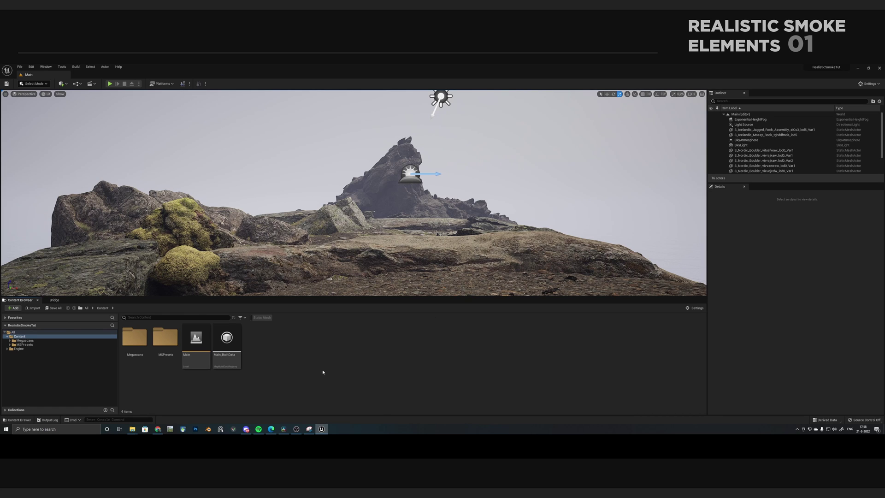
Create an Img Media Source asset in the Content folder and name it Smoke_Element_01
right_click(288, 339)
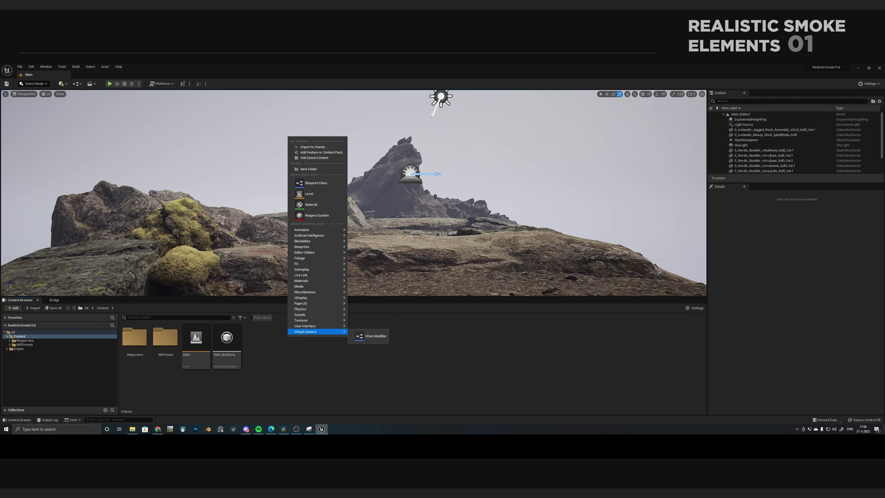
mouse_move(301, 286)
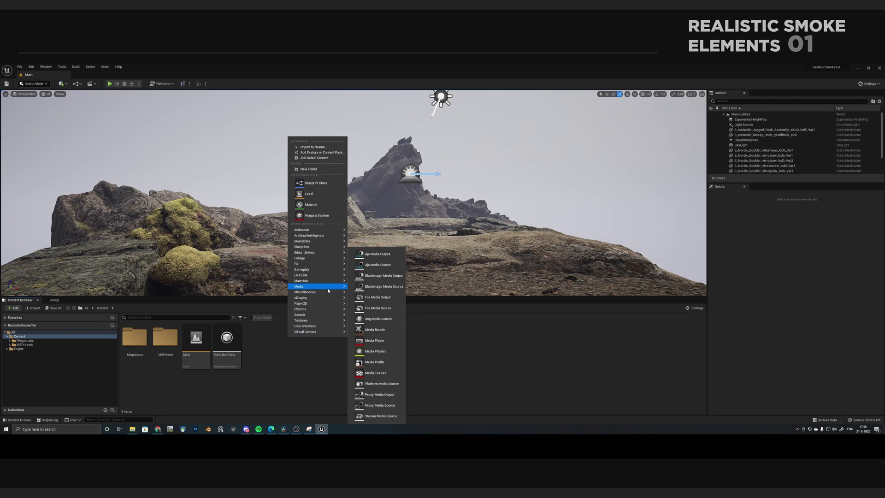
left_click(379, 322)
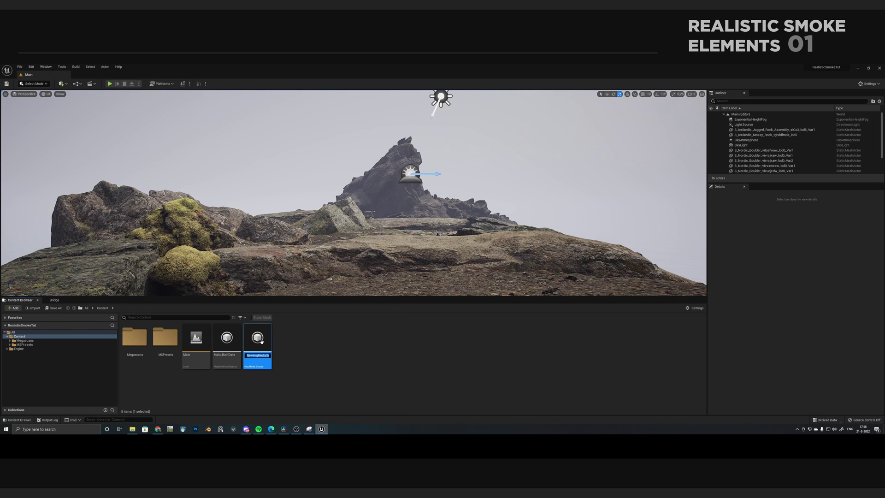
type("Smoke")
type("_Element_01")
key("Return")
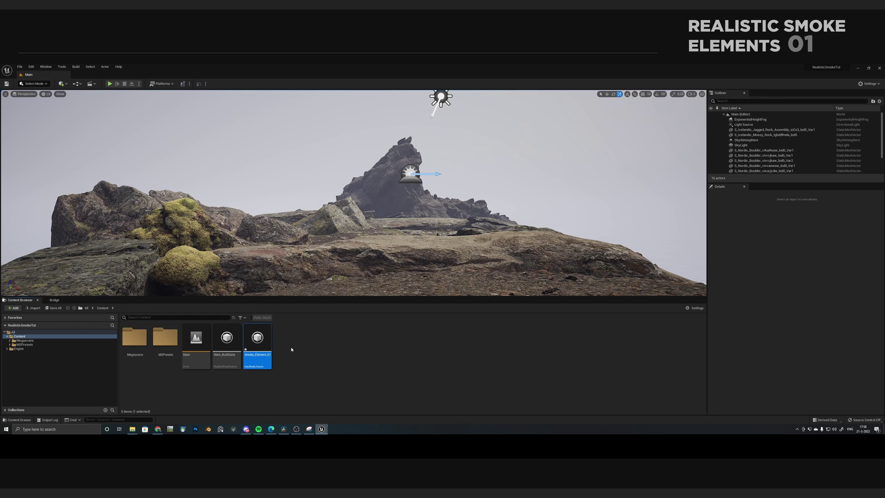
Set the sequence path of Smoke_Element_01 to the first Ground_Fog_Light frame in the 7_Footage JPEG folder
double_click(258, 338)
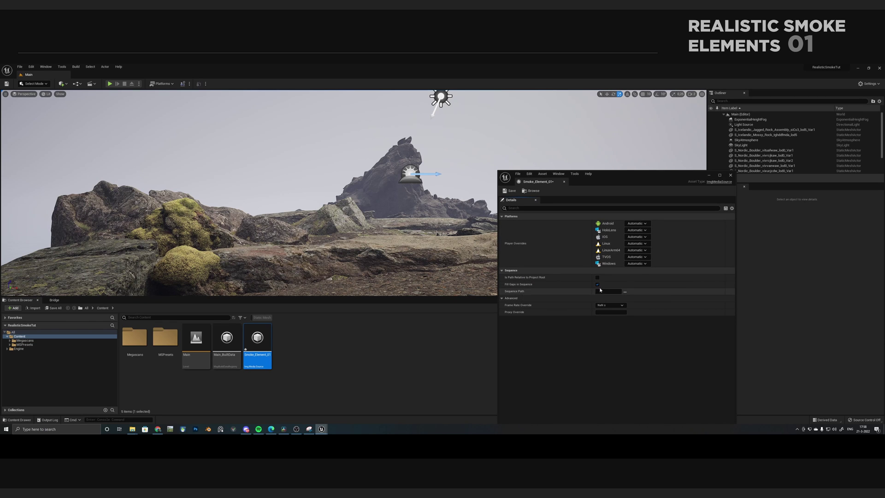
left_click(626, 292)
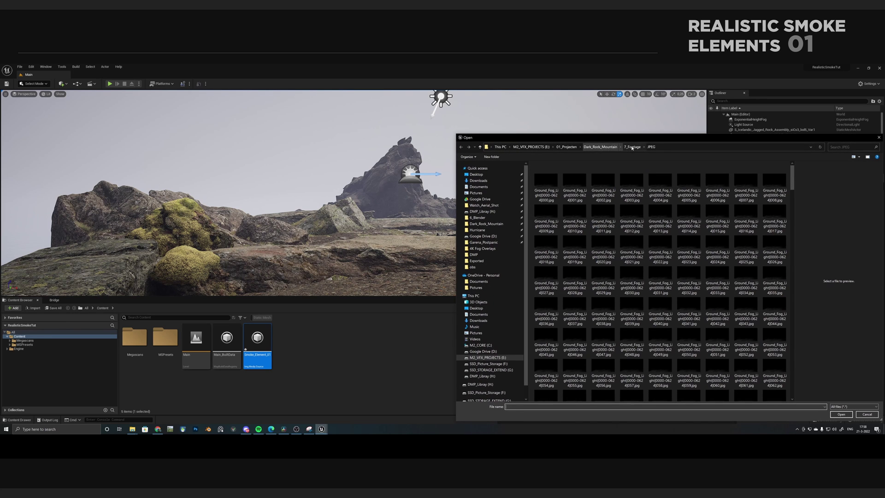
left_click(546, 184)
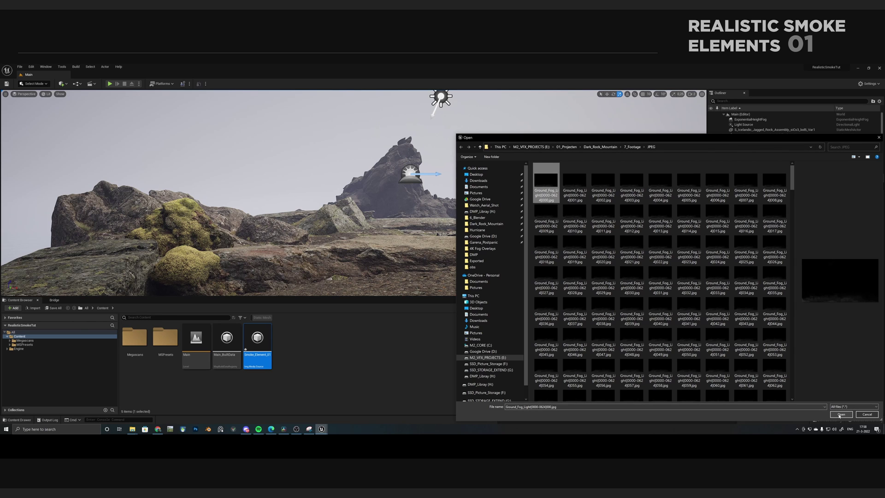
left_click(840, 414)
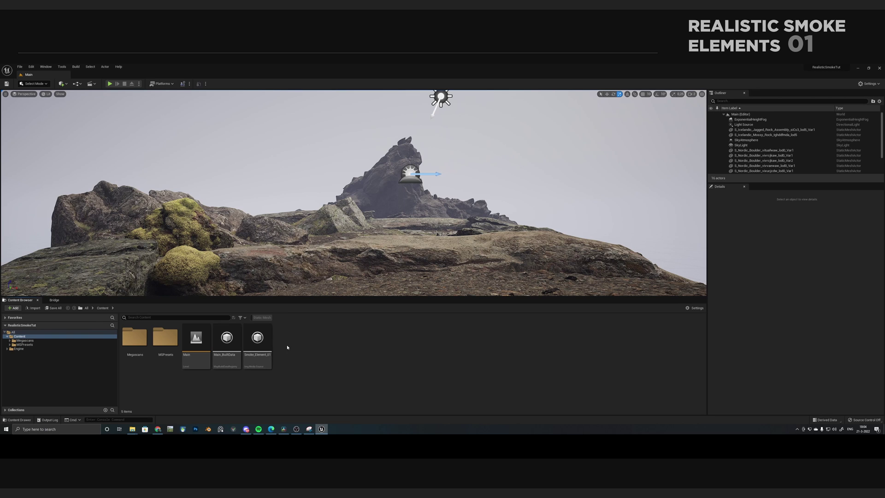
Create a Media Player with a linked video output MediaTexture and name the player Smoke_Element_Media_Player
right_click(291, 342)
mouse_move(310, 279)
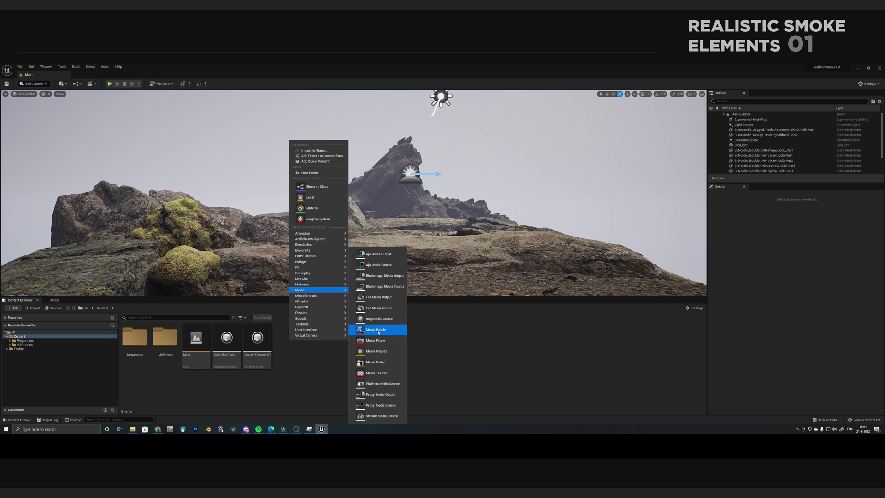
left_click(374, 342)
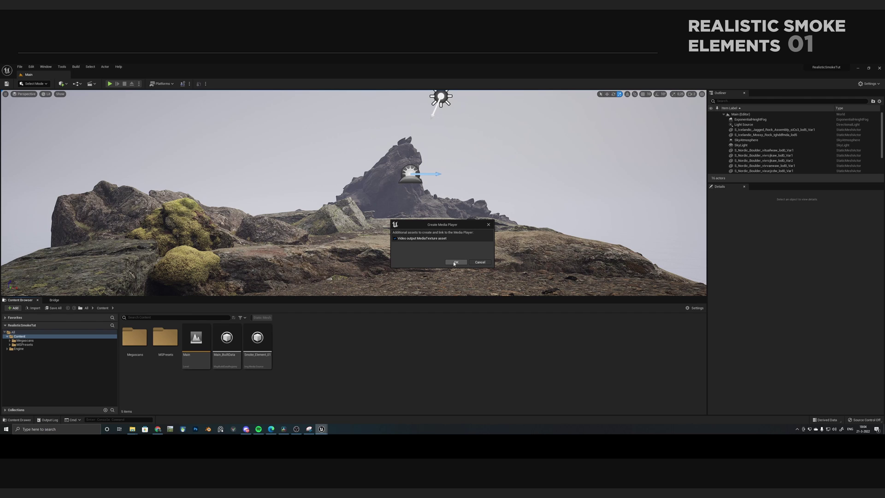
left_click(455, 262)
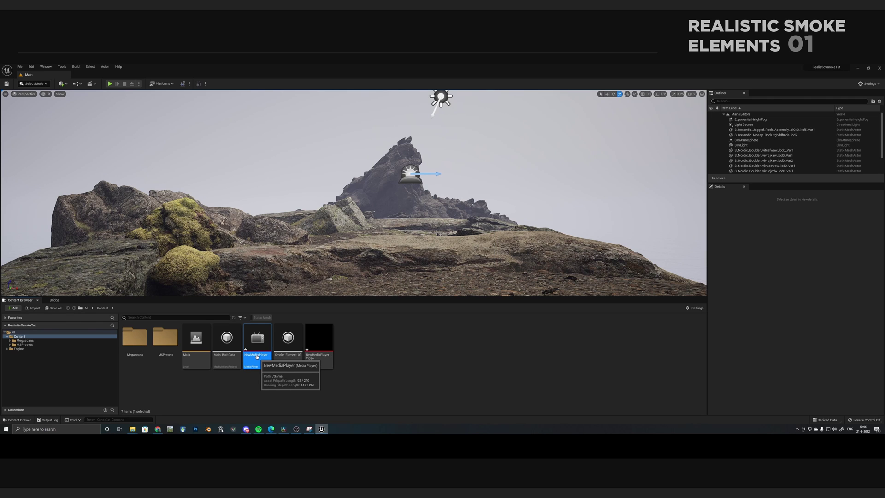
left_click(263, 359)
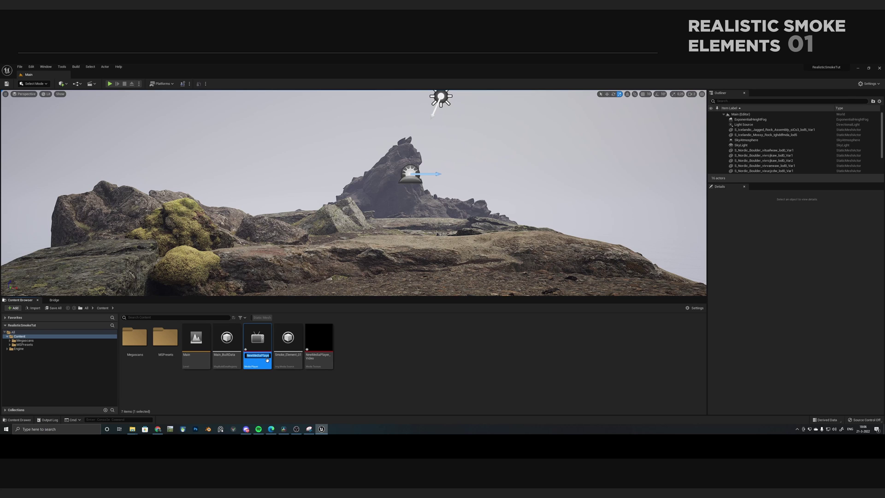
type("Smok")
type("e_Element_")
type("Media")
type("_Player")
key("Return")
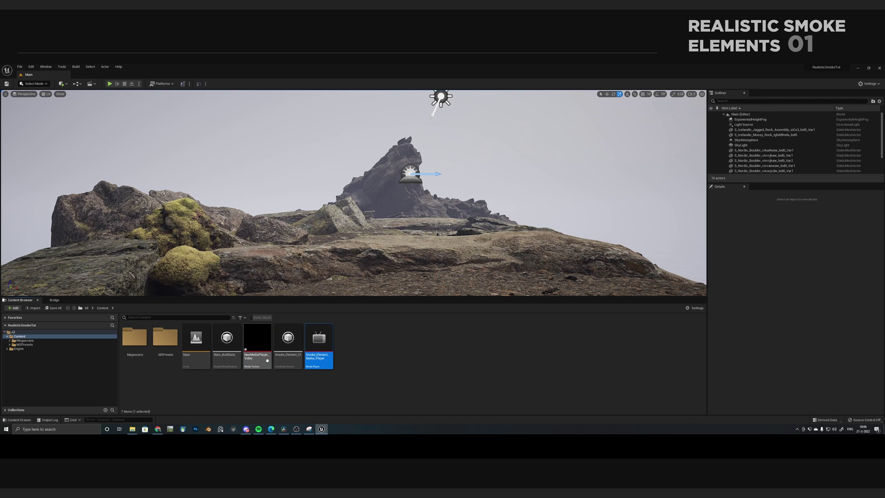
Rename the linked media texture as Smoke_Element_Media_Player_Texture
left_click(253, 351)
key("F2")
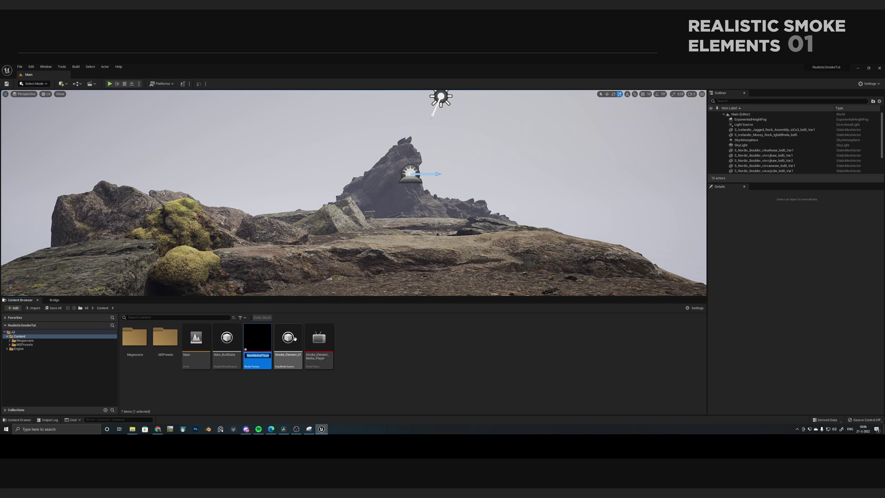
type("Sm")
type("oke_Element_MediaPl")
type("ayer_Text")
type("ure")
key("Return")
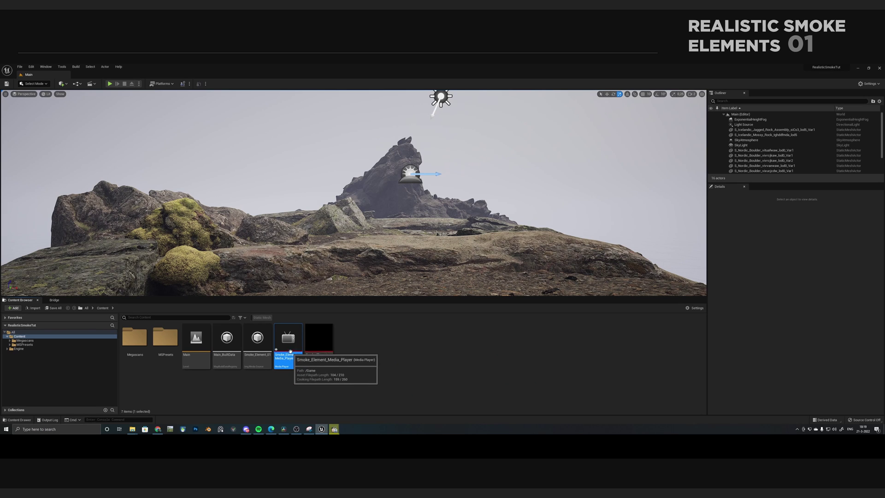
Load the Smoke_Element_01 image sequence in the Smoke_Element_Media_Player asset
double_click(288, 342)
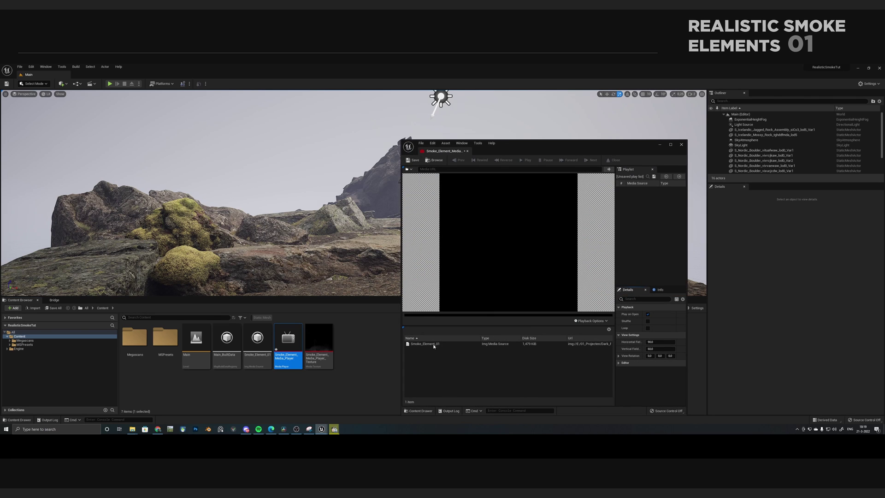
left_click(432, 344)
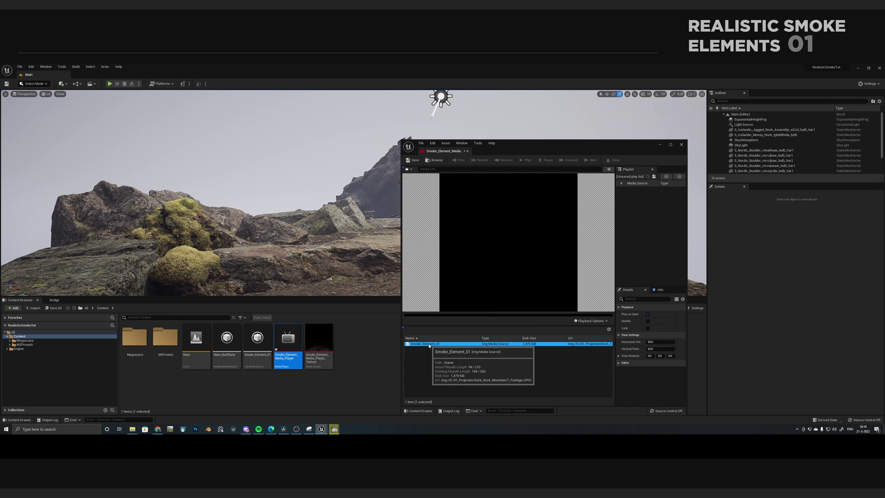
double_click(429, 344)
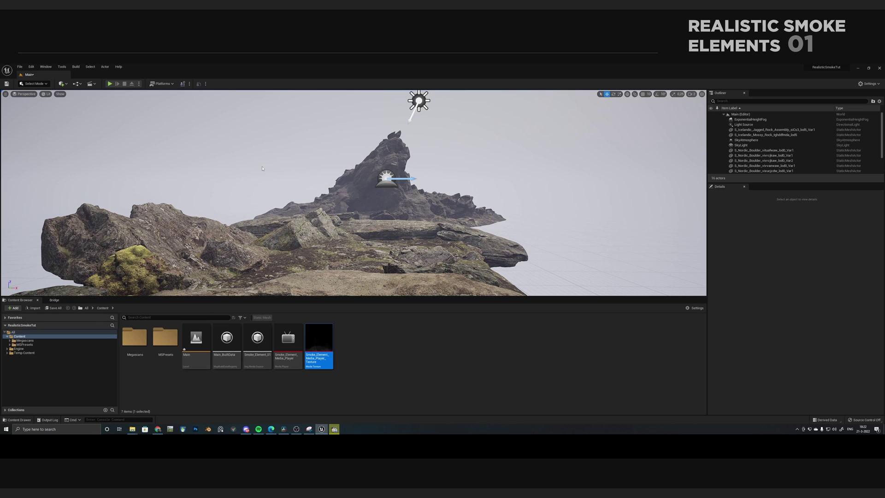
Add a Plane shape to the level and move it closer to the camera, in front of the rock peak
left_click(61, 84)
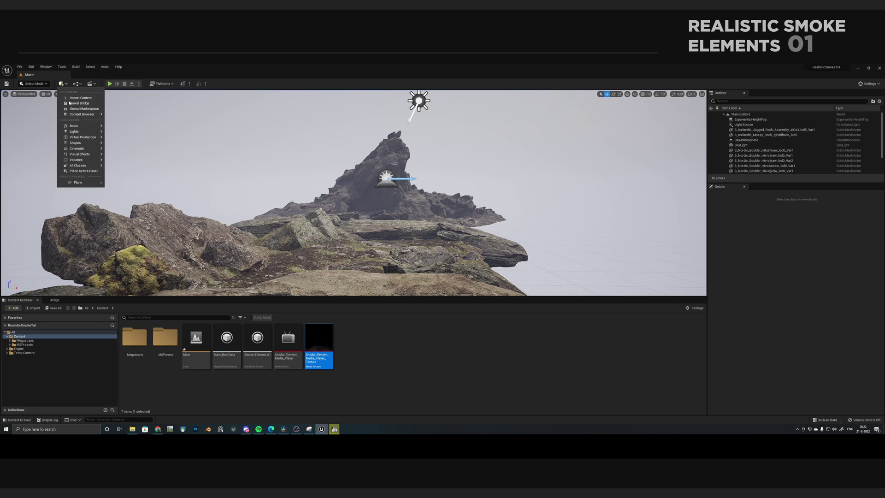
mouse_move(84, 136)
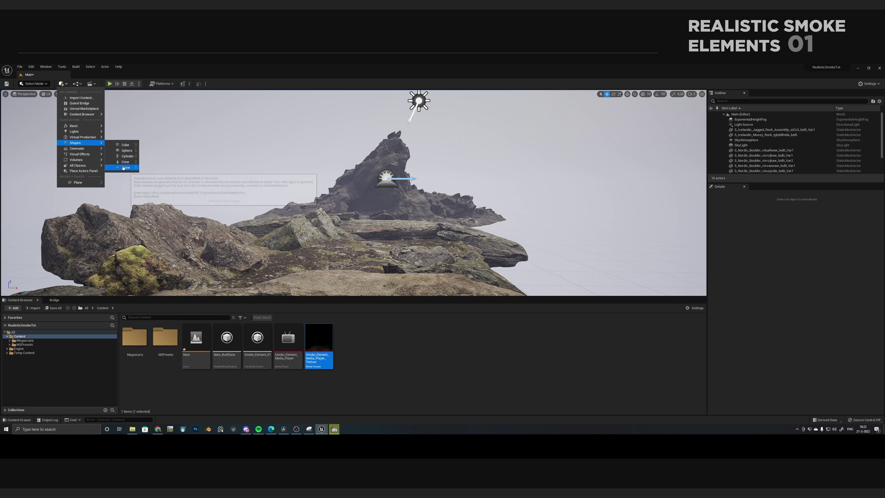
left_click(123, 167)
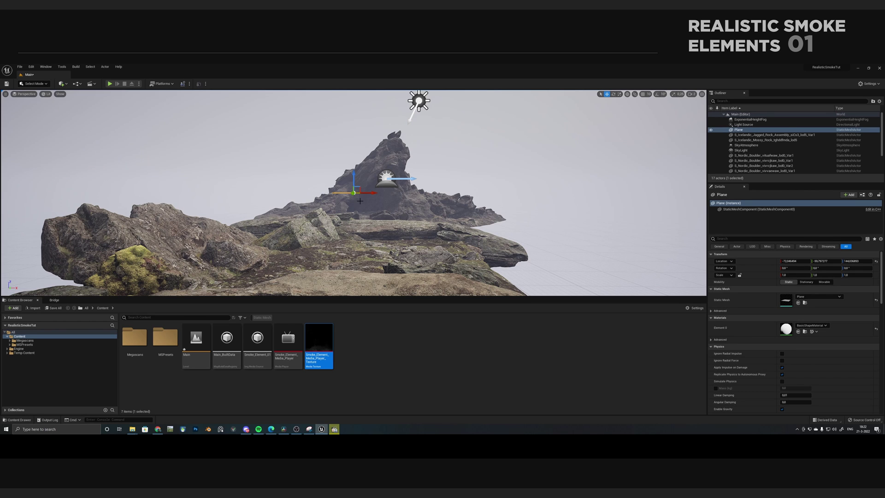
right_click_drag(360, 201, 359, 209)
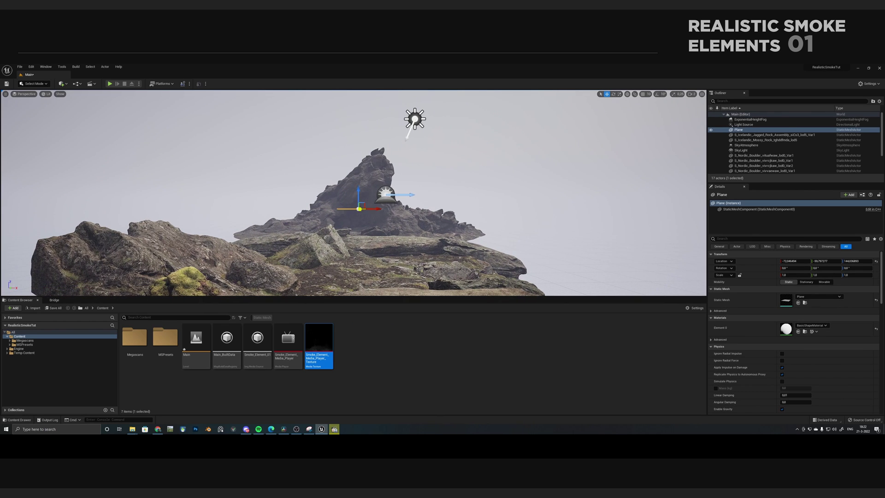
left_click_drag(359, 209, 396, 216)
Scale the plane up uniformly and set its X rotation to 90° so it stands upright
key("r")
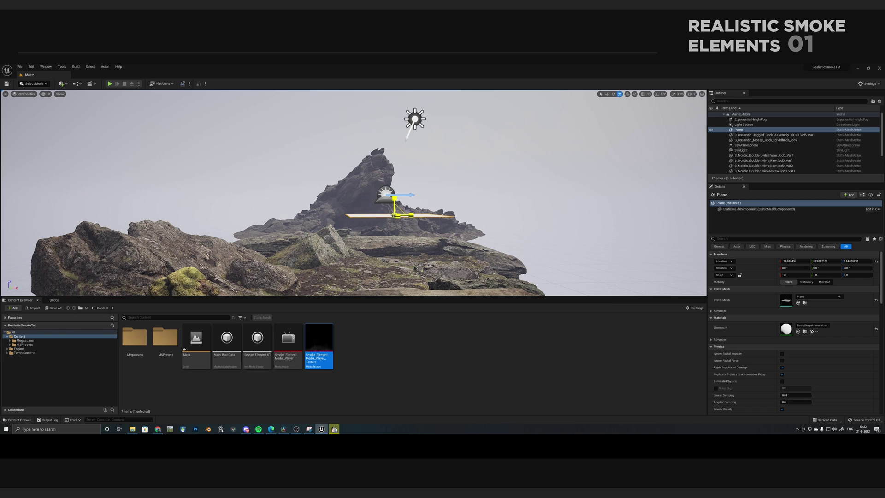
left_click_drag(395, 215, 390, 233)
key("e")
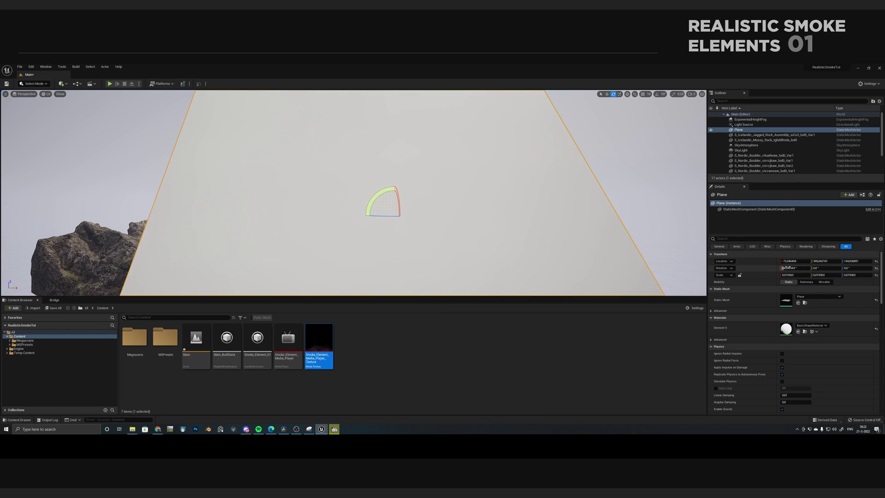
left_click(788, 267)
type("90")
key("Return")
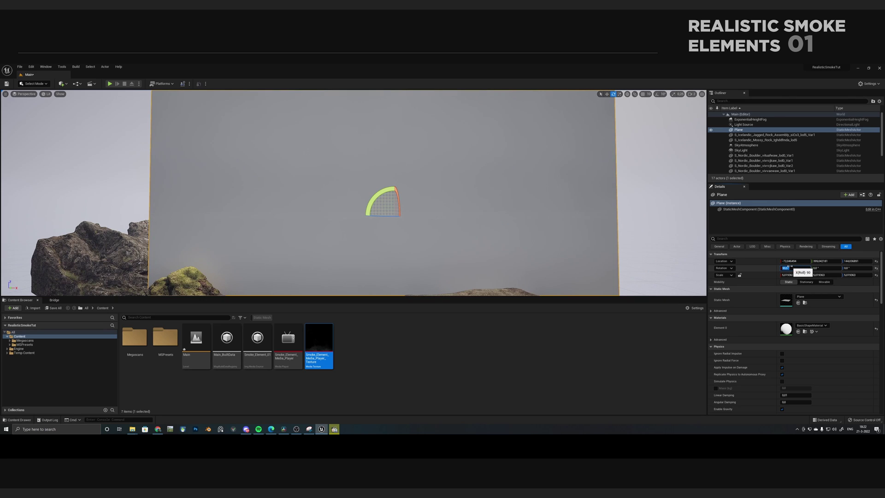
Reduce the upright plane's height to form a wide rectangle and reposition it behind the foreground rocks
left_click(395, 207)
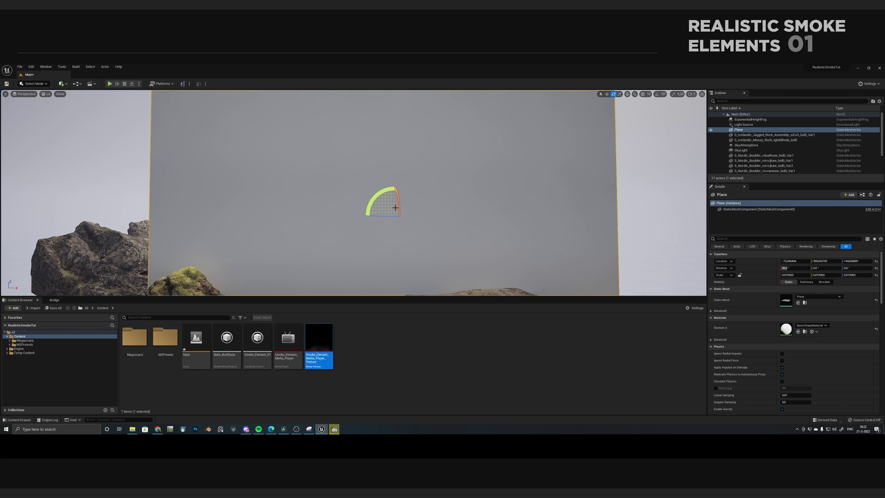
key("r")
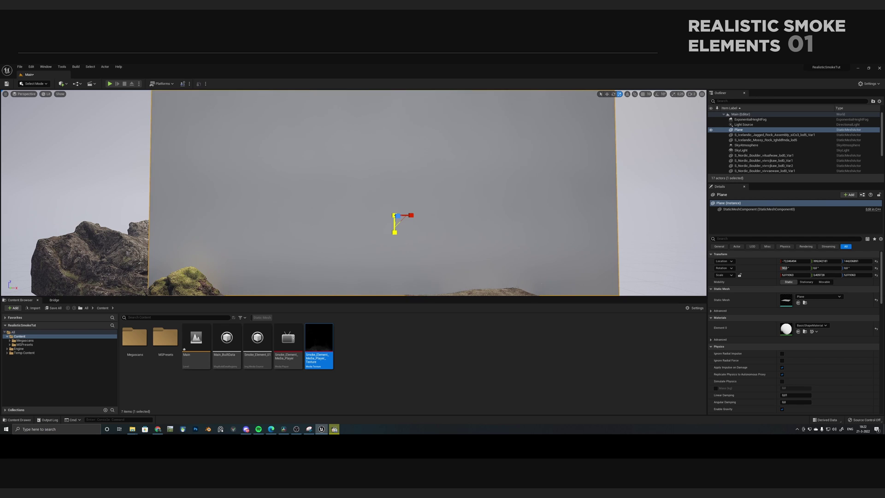
left_click_drag(395, 232, 381, 182)
key("w")
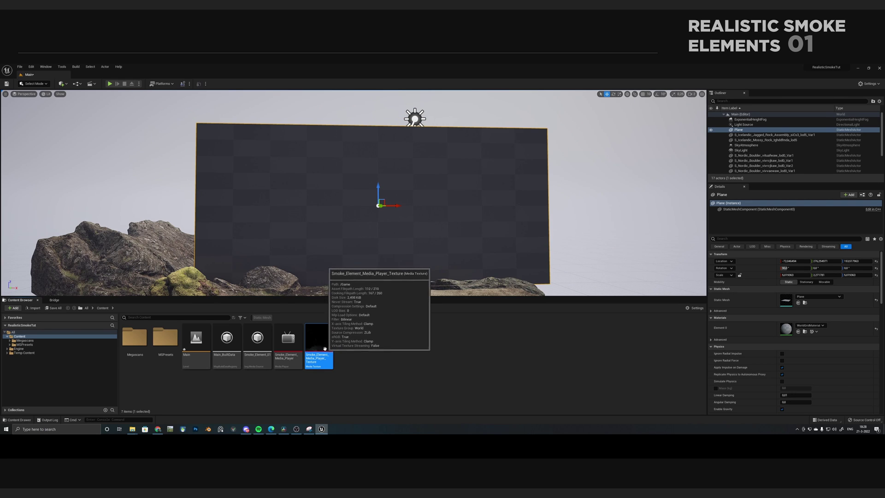
Apply Smoke_Element_Media_Player_Texture to the plane and open the generated material for editing
left_click_drag(318, 345, 349, 219)
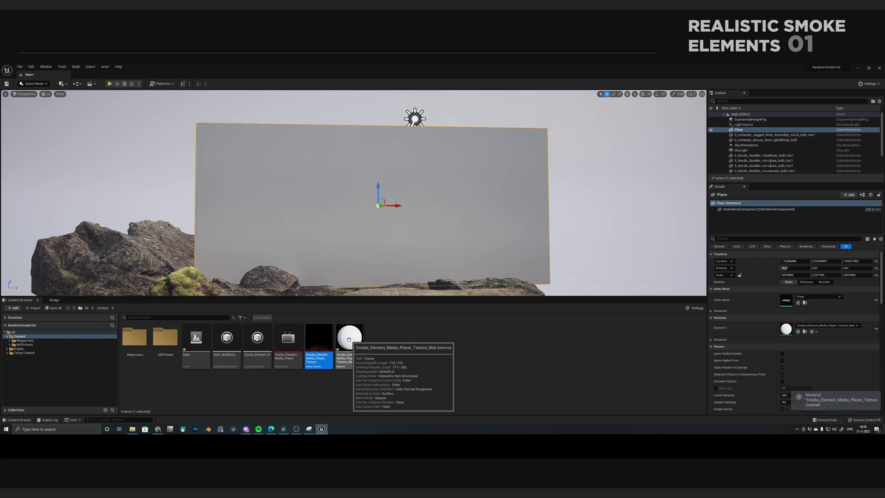
left_click(349, 340)
double_click(349, 339)
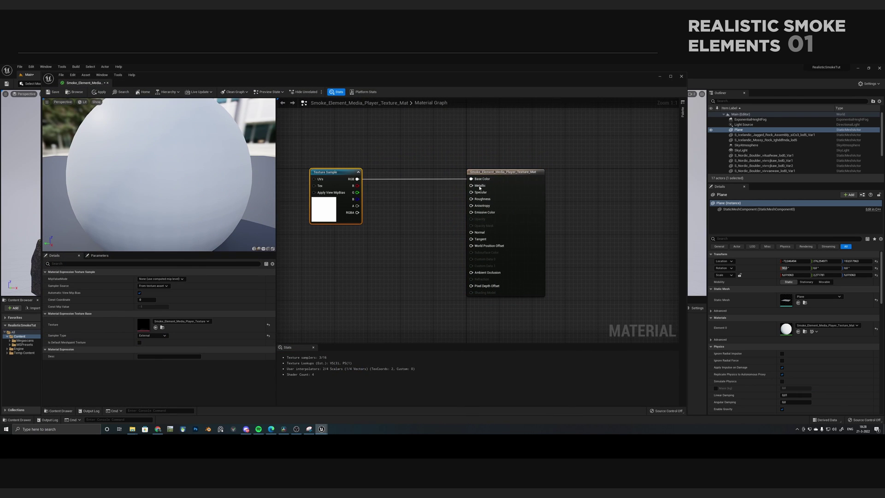
Disconnect the Texture Sample from Base Color and set the material's Blend Mode to Translucent
left_click_drag(472, 172, 513, 171)
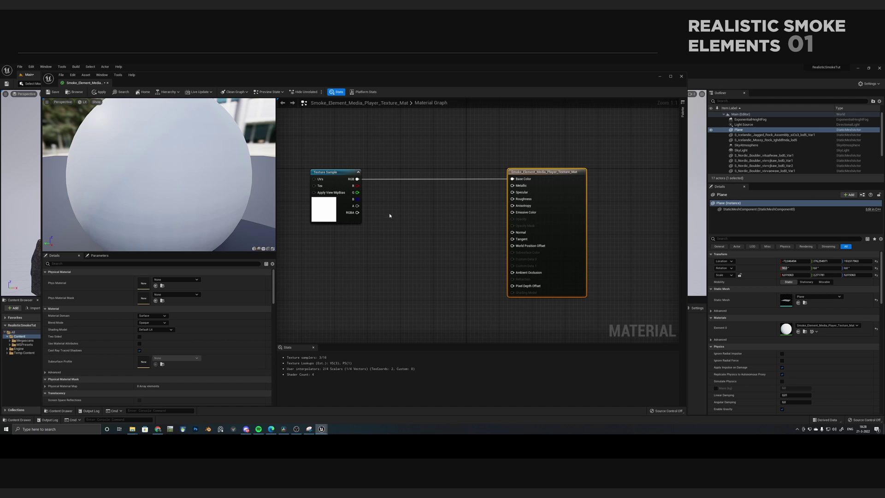
left_click(433, 181, "alt")
left_click_drag(343, 180, 339, 180)
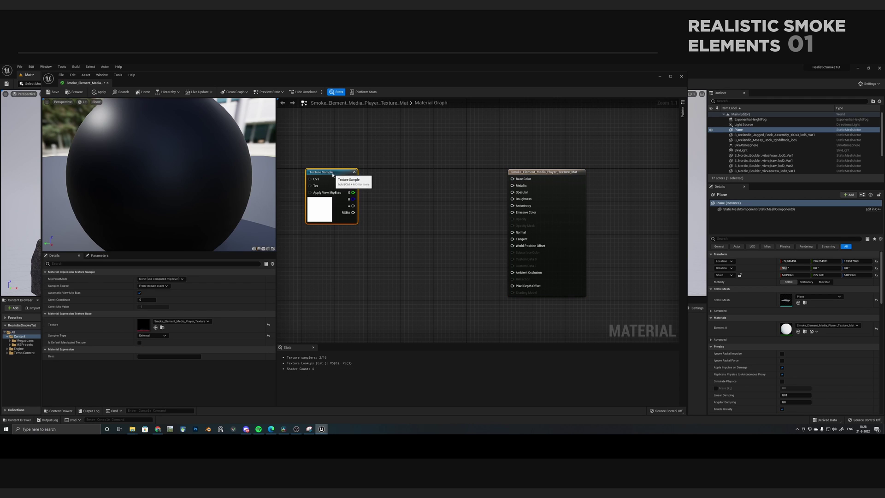
left_click(536, 175)
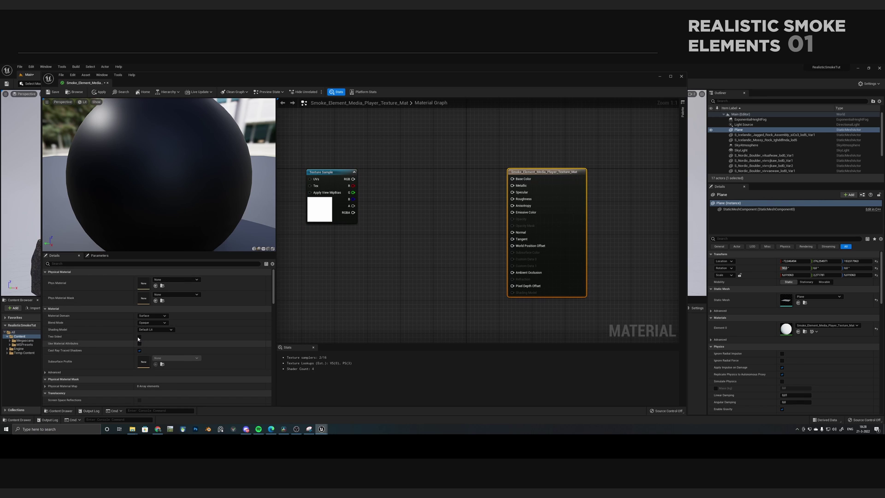
left_click(152, 322)
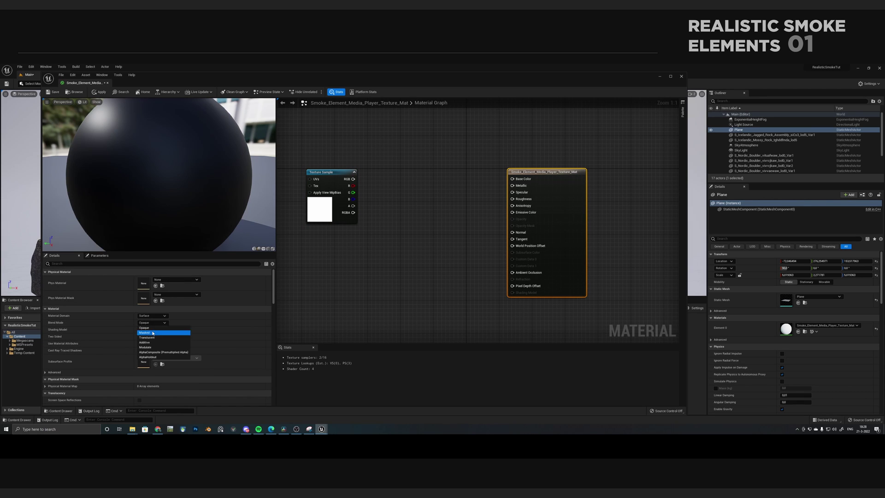
left_click(150, 339)
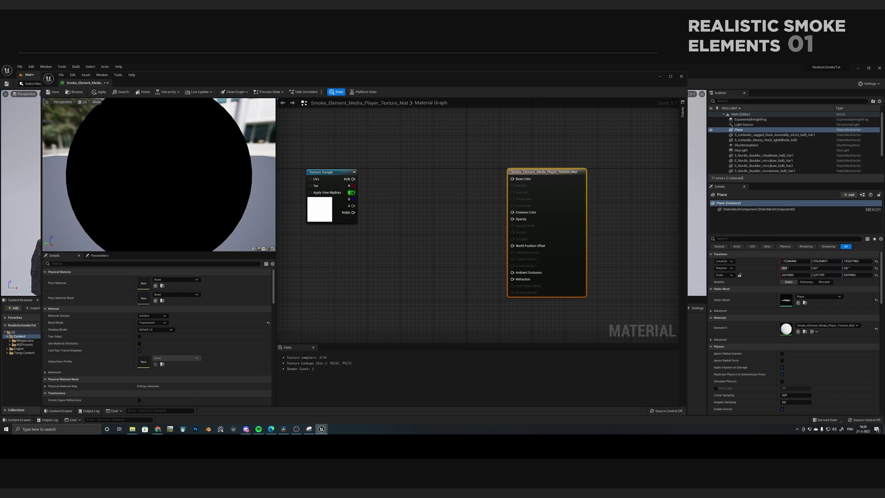
Connect the Texture Sample's RGB output to Emissive Color and its R output to Opacity, and space the two nodes farther apart
left_click_drag(354, 179, 512, 212)
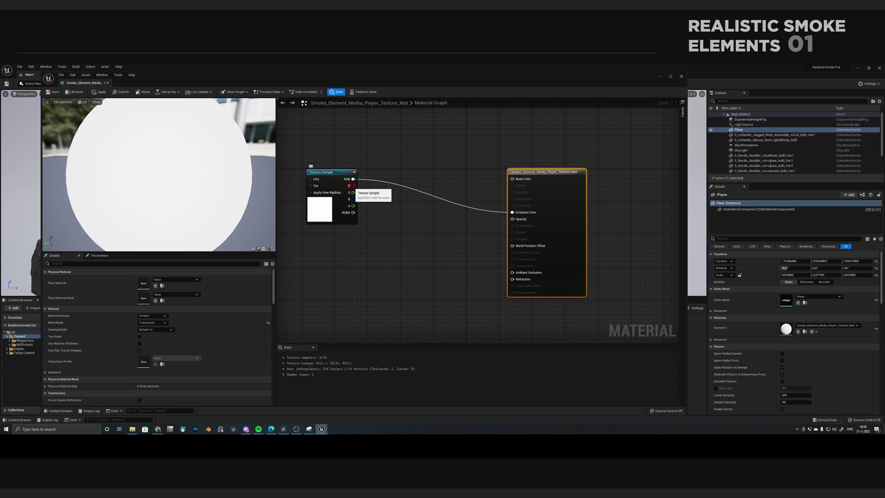
left_click_drag(354, 185, 513, 220)
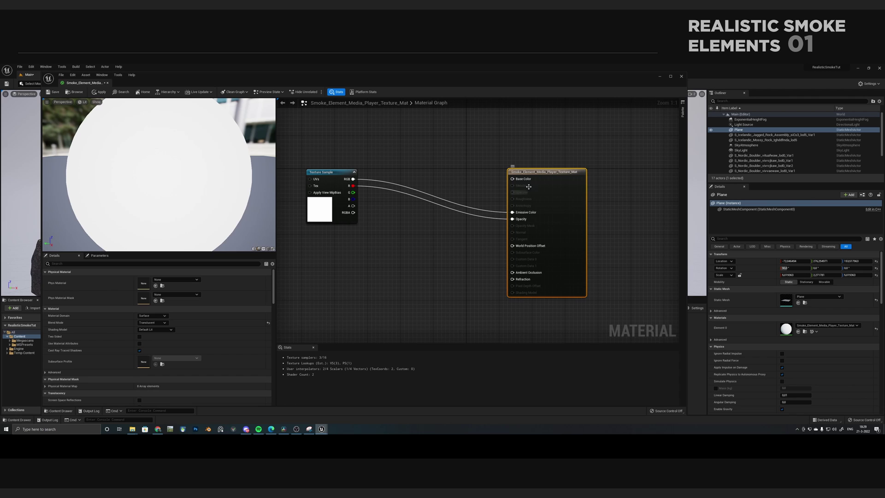
left_click_drag(512, 175, 525, 166)
left_click_drag(326, 174, 302, 194)
left_click_drag(556, 167, 590, 167)
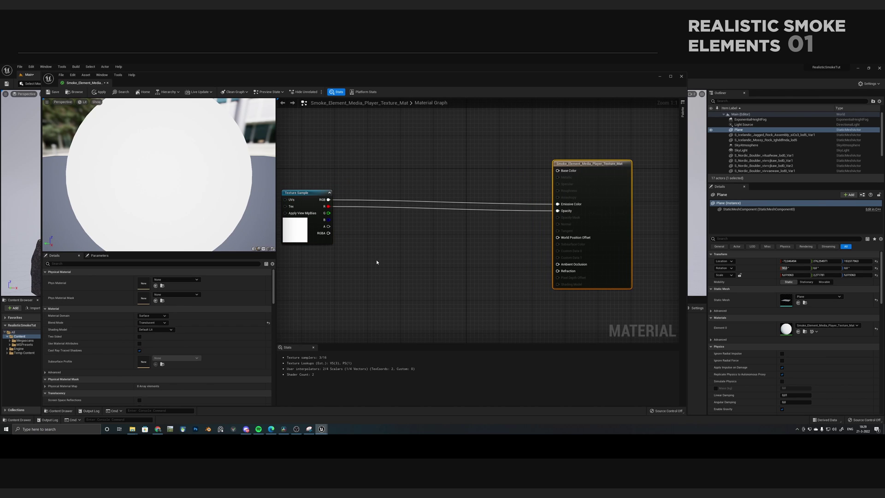
Add two Multiply nodes between the Texture Sample and the material output, one above the other
left_click(423, 264)
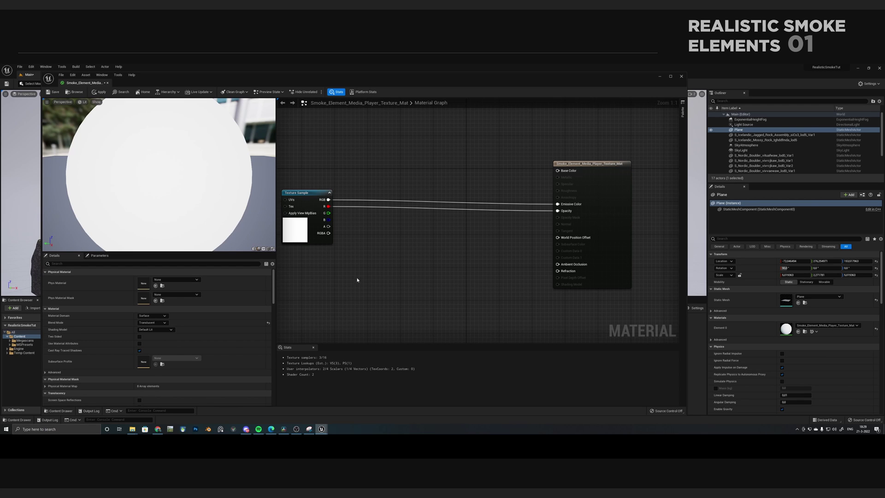
right_click(430, 243)
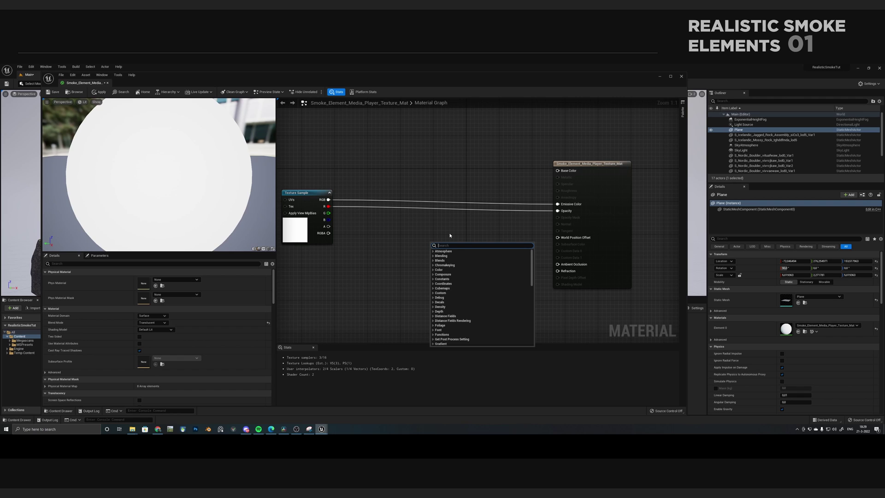
type("multiply")
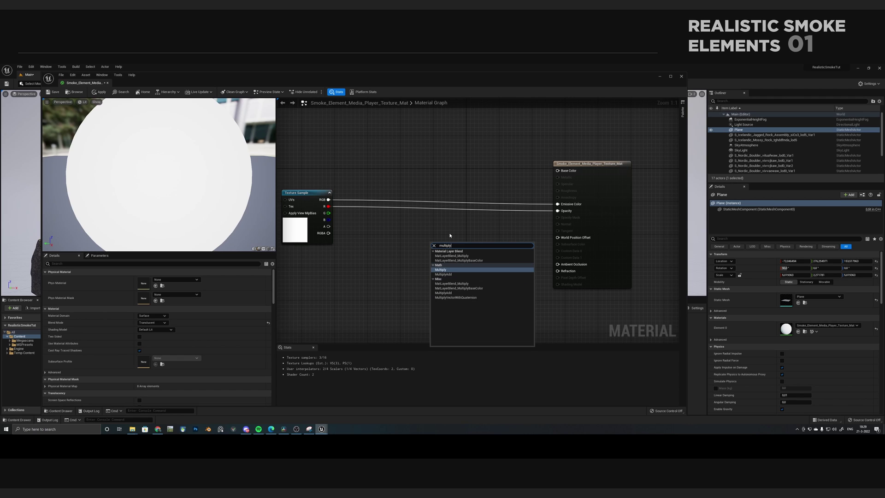
left_click(454, 272)
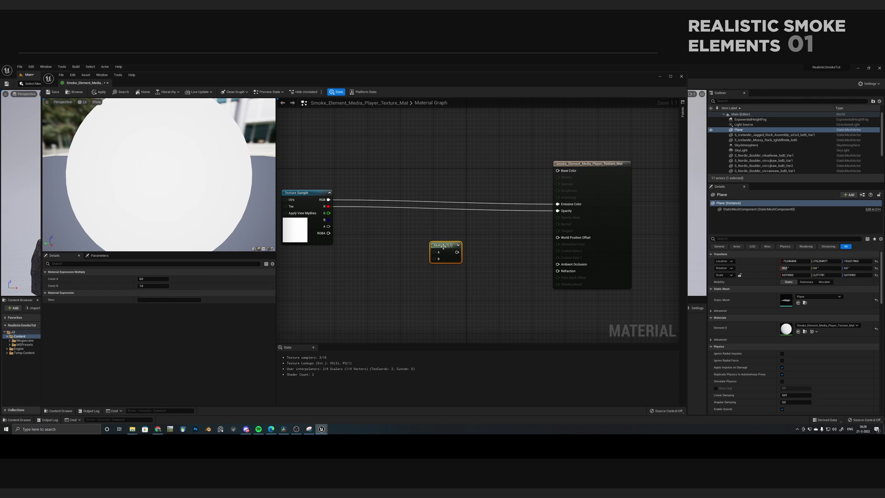
left_click_drag(445, 244, 468, 234)
right_click(451, 175)
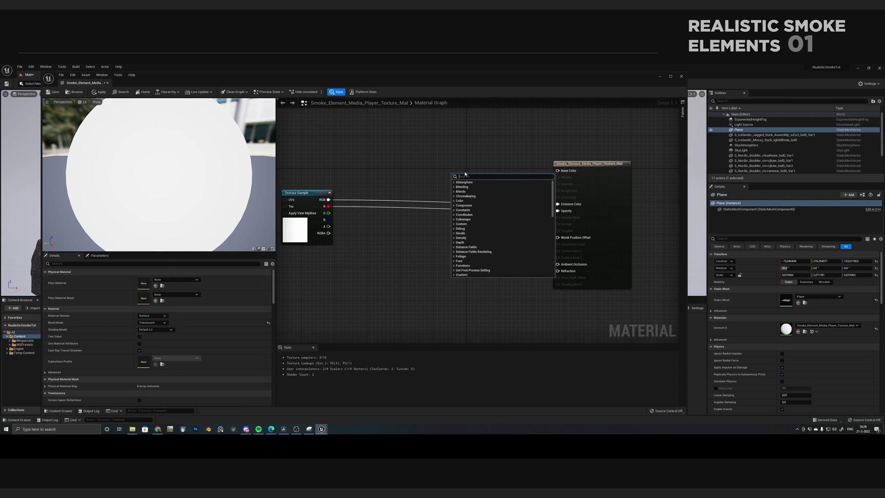
type("multiply")
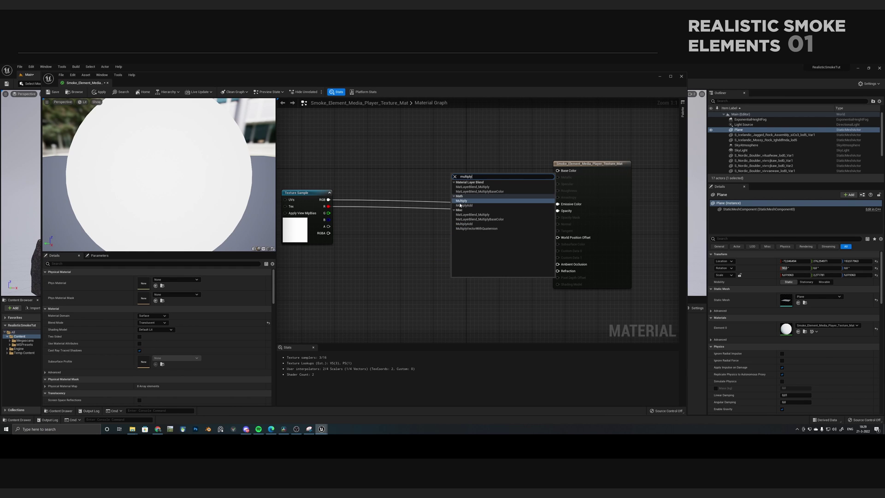
key("Return")
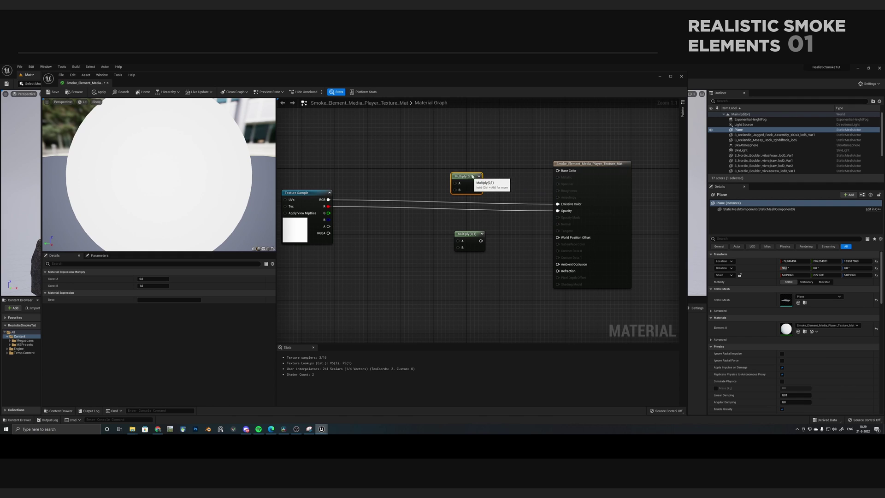
Route RGB through the upper Multiply node's A input to Emissive Color, and R through the lower one's A input to Opacity
left_click_drag(329, 199, 559, 204)
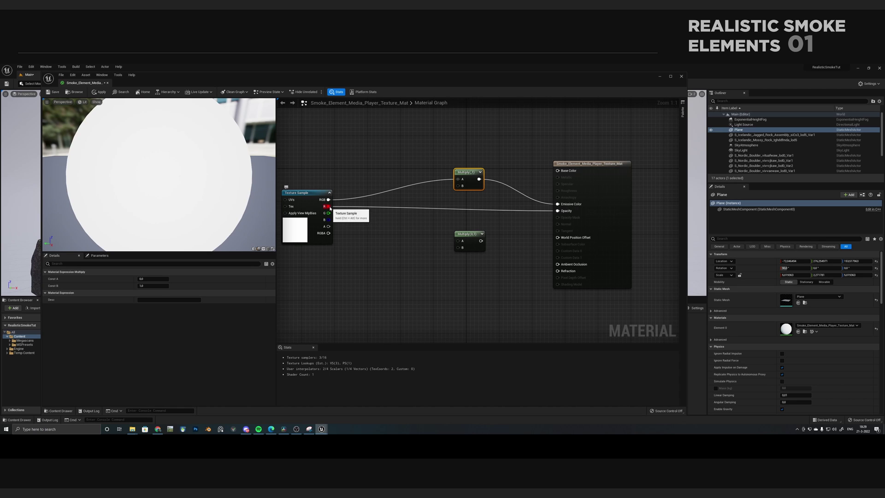
left_click_drag(328, 207, 558, 210)
left_click(364, 280)
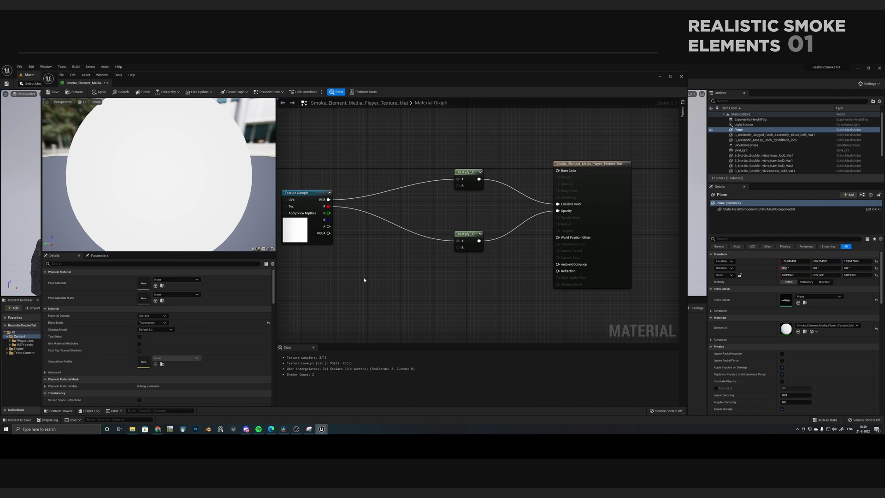
Add a constant node below the Texture Sample and convert it to a parameter named Alpha_amnt
key("1")
left_click(364, 280)
right_click(371, 282)
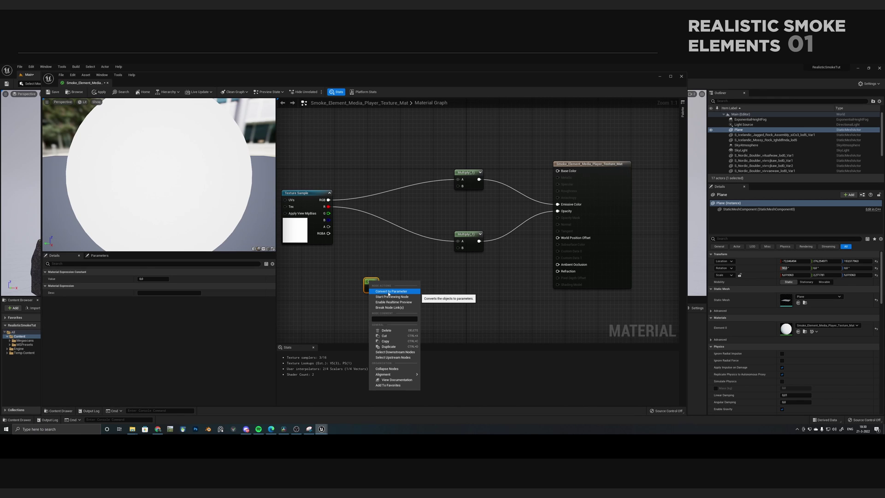
left_click(389, 291)
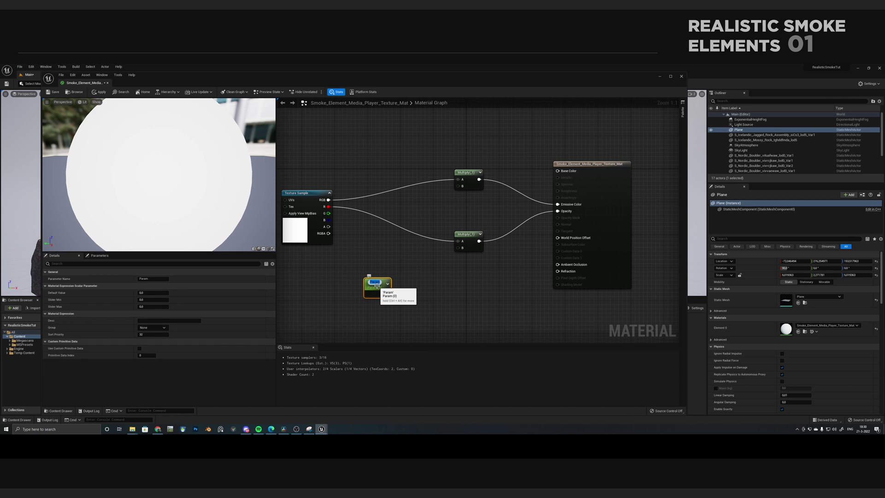
type("Alpha_amnt")
key("Return")
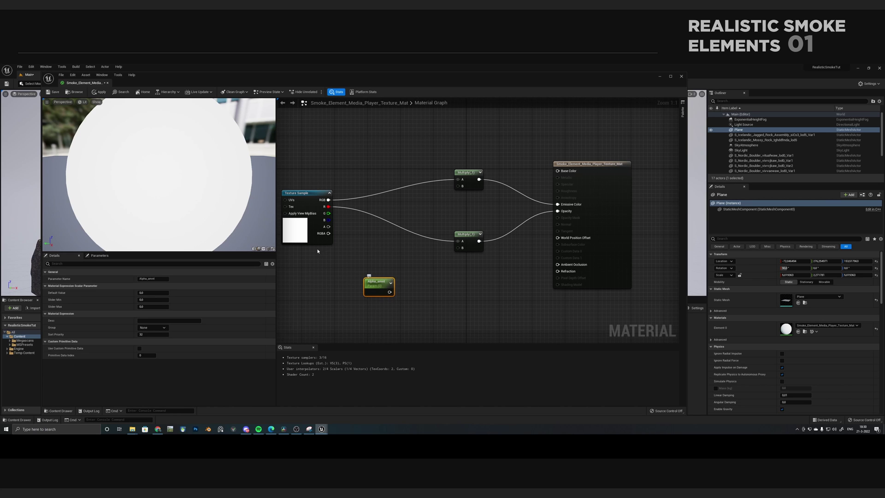
Add a second constant node above the Texture Sample and convert it to a parameter named rgb_intensity
left_click(374, 150)
left_click(374, 149)
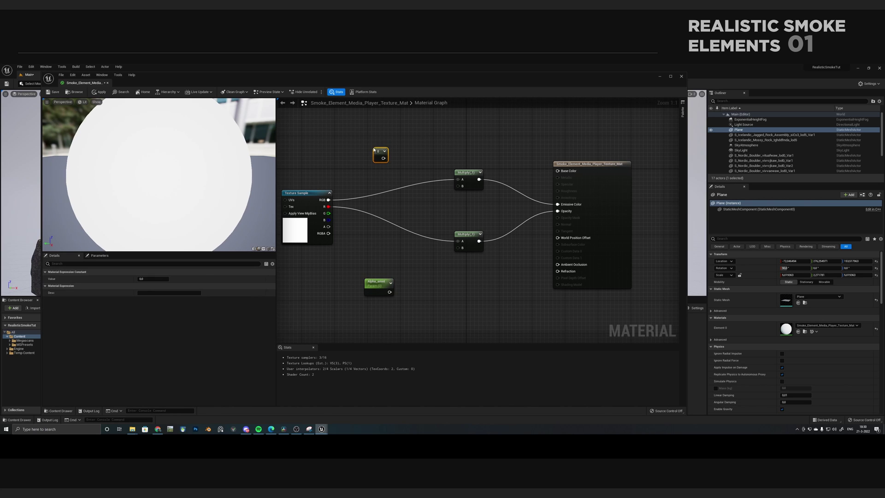
right_click(380, 152)
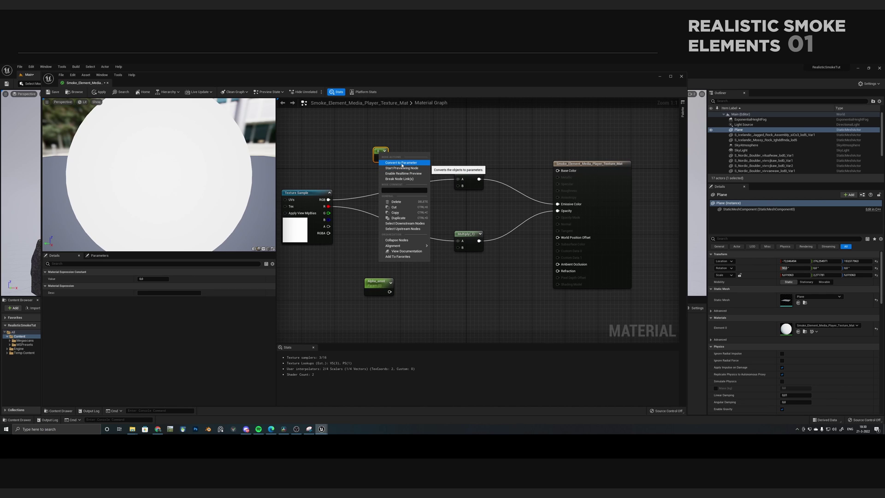
left_click(400, 163)
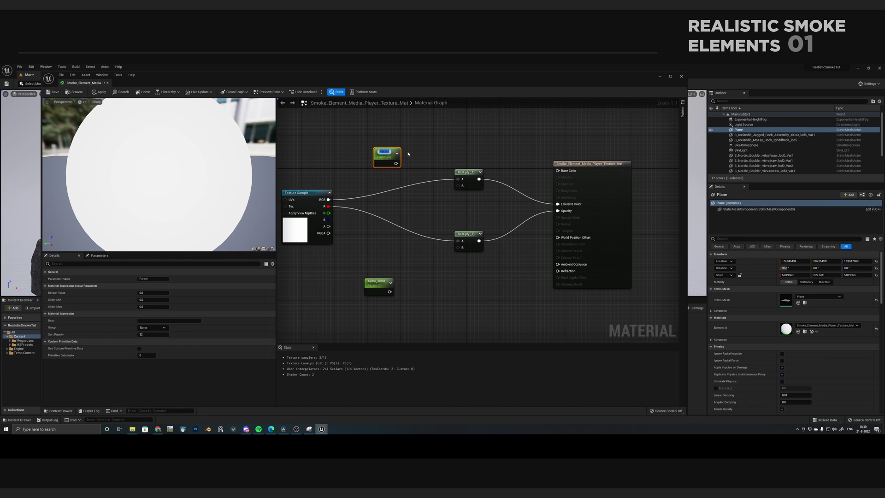
type("I")
type("gb_intensity")
key("Return")
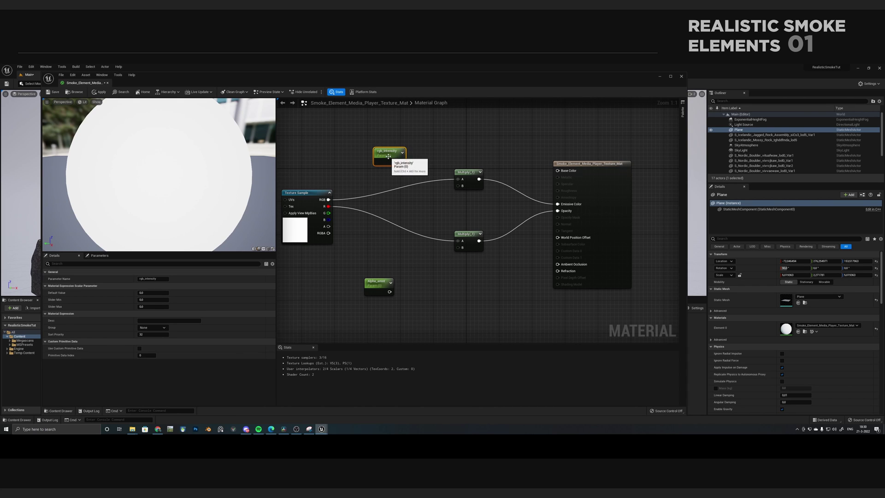
Set the default value of both the rgb_intensity and Alpha_amnt parameters to 10
left_click(149, 293)
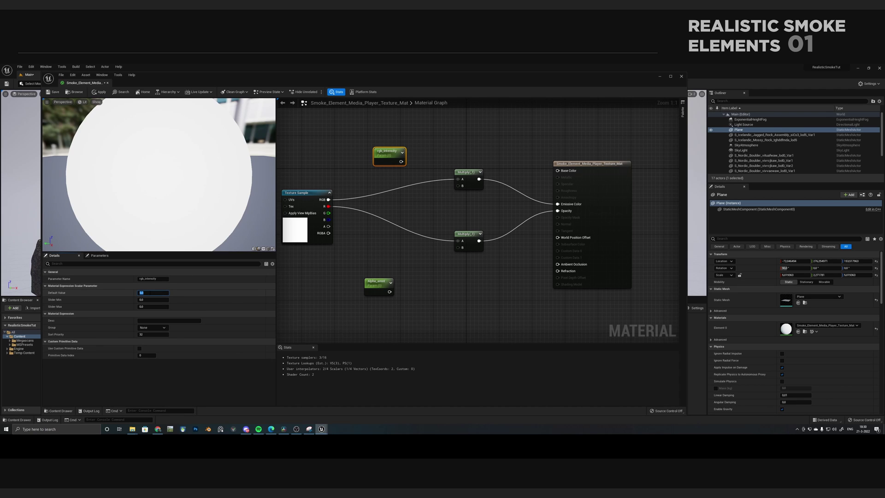
type("10")
key("Return")
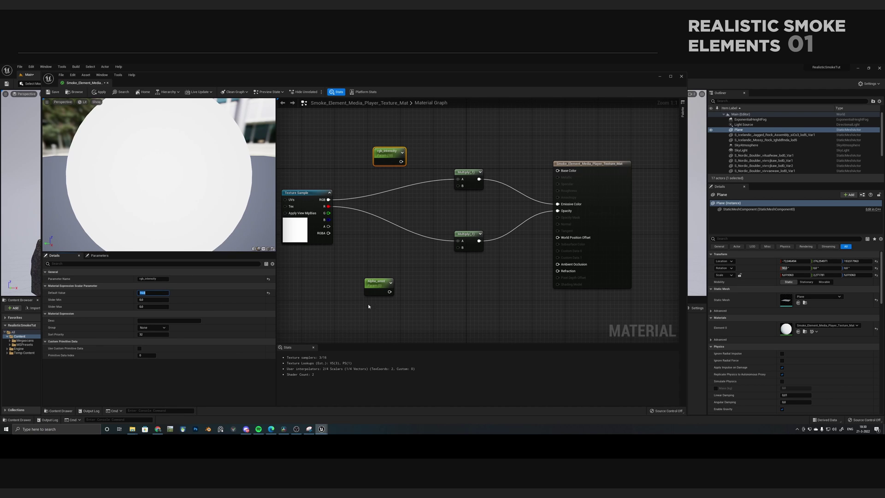
left_click(377, 283)
left_click(159, 293)
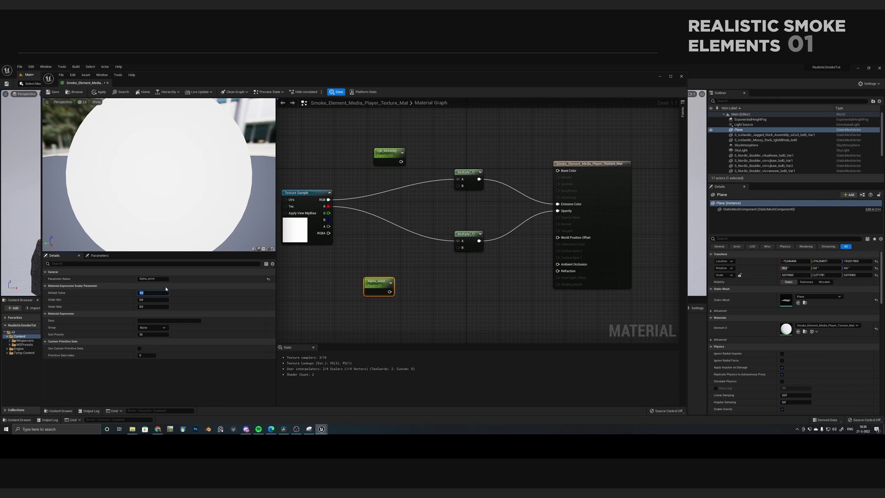
type("10")
key("Return")
Connect rgb_intensity to the upper Multiply node's B input and Alpha_amnt to the lower one's B input, and save the material
left_click(423, 292)
left_click_drag(401, 161, 459, 186)
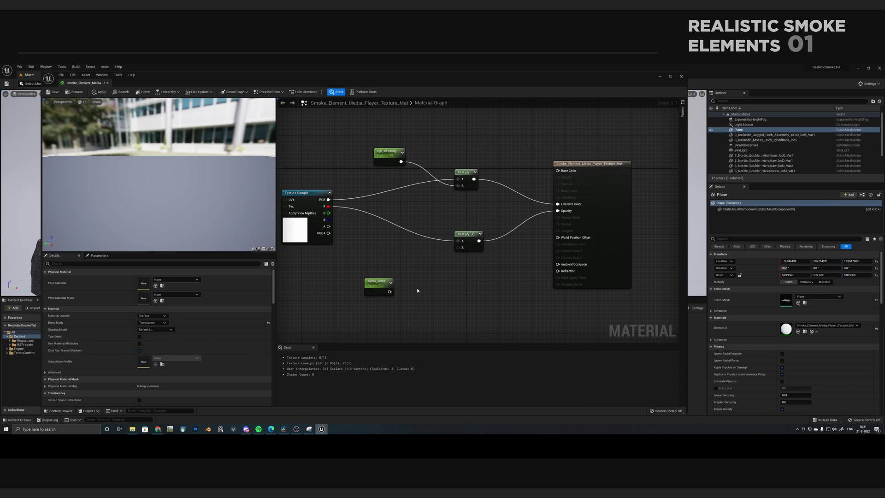
left_click_drag(390, 291, 459, 249)
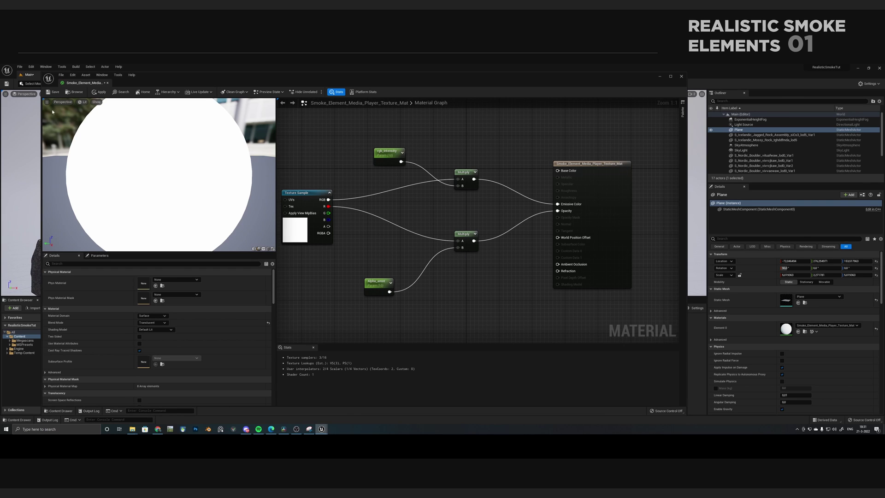
left_click(51, 93)
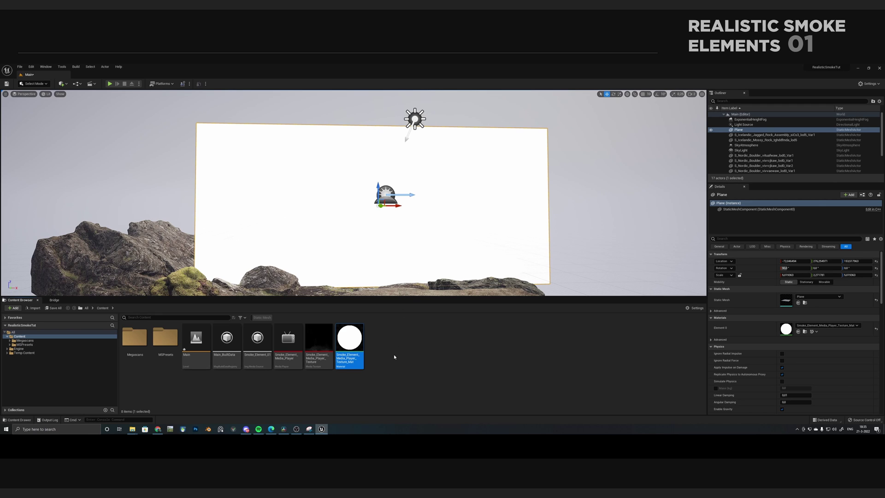
Create a material instance from Smoke_Element_Media_Player_Texture_Mat, keeping the default name
right_click(350, 340)
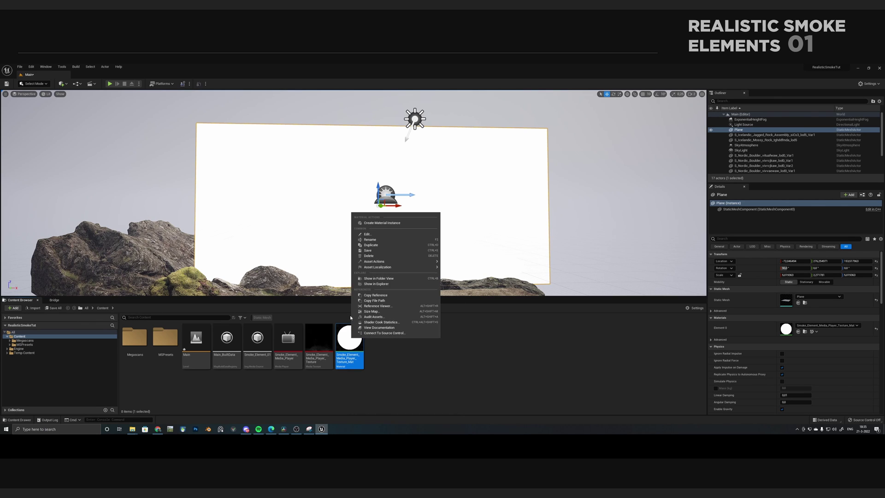
left_click(382, 222)
key("Return")
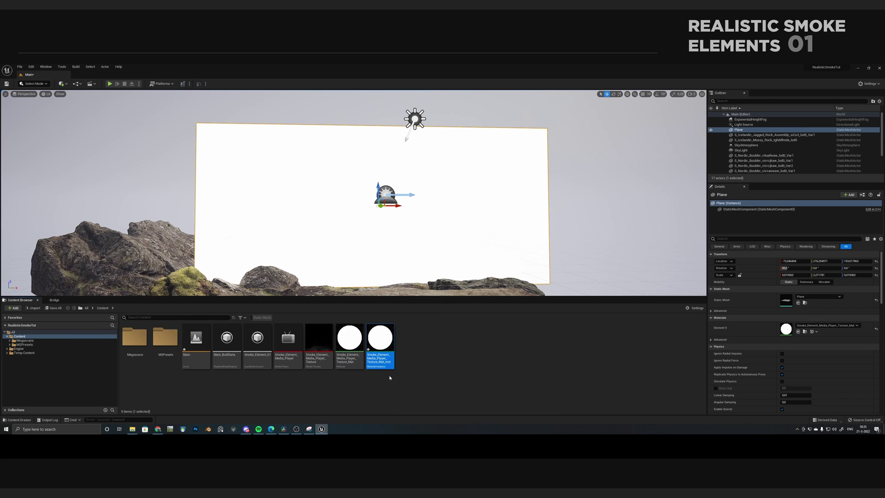
left_click(428, 350)
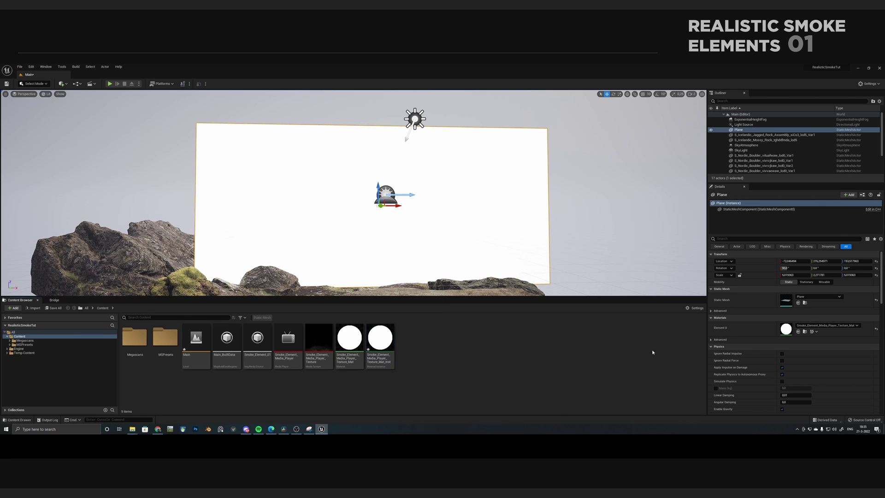
Assign the material instance Smoke_Element_Media_Player_Texture_Mat_Inst to the plane's Element 0 material slot
left_click(380, 344)
left_click_drag(380, 344, 802, 327)
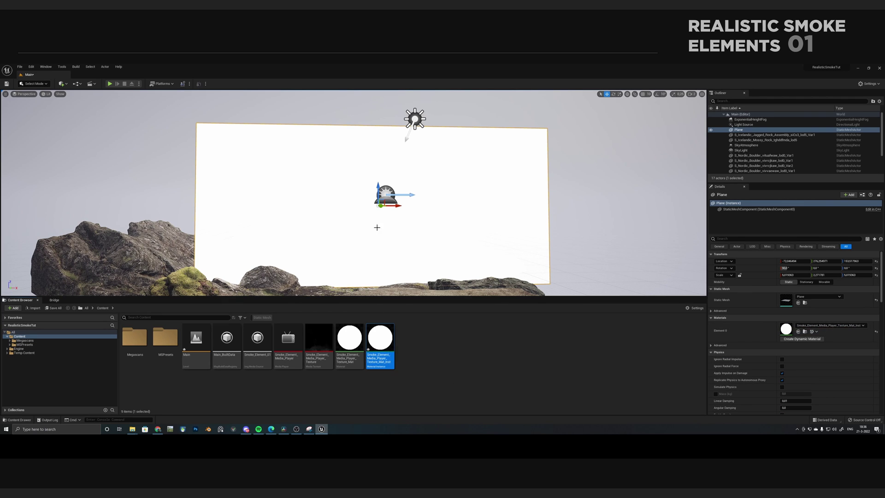
left_click(423, 345)
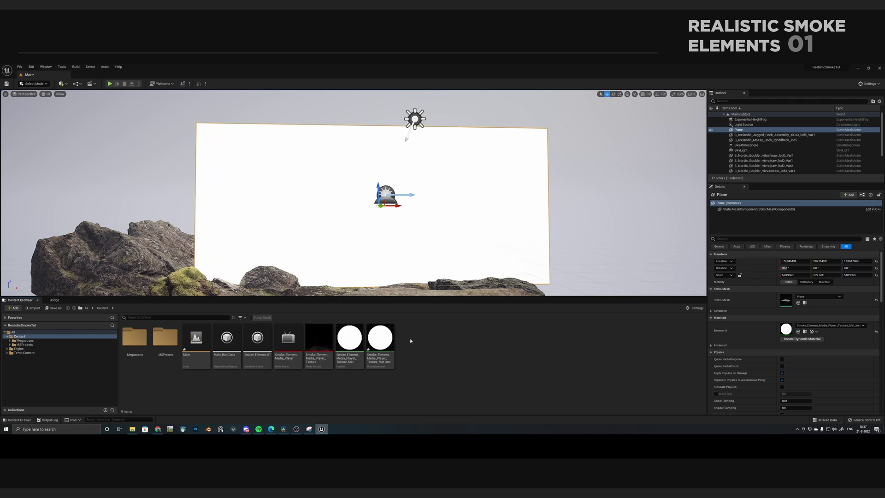
Create a Level Sequence in the Content folder, keeping the default name, and open it in Sequencer
right_click(410, 342)
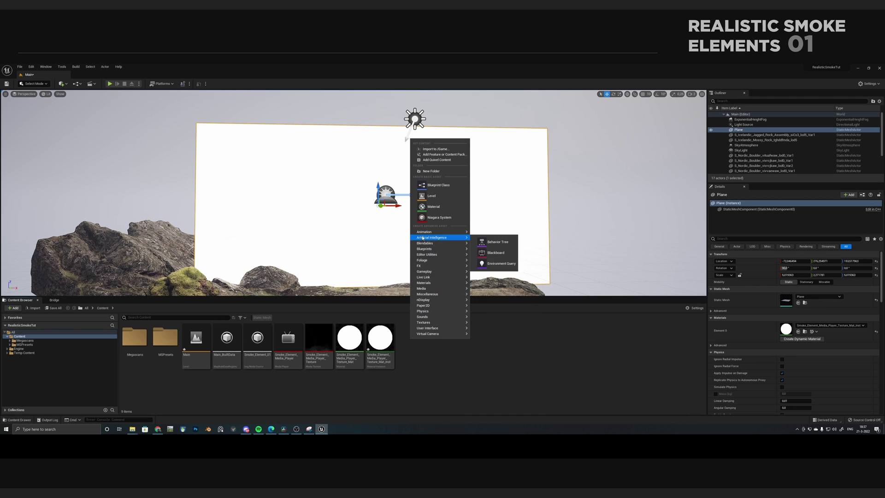
mouse_move(427, 233)
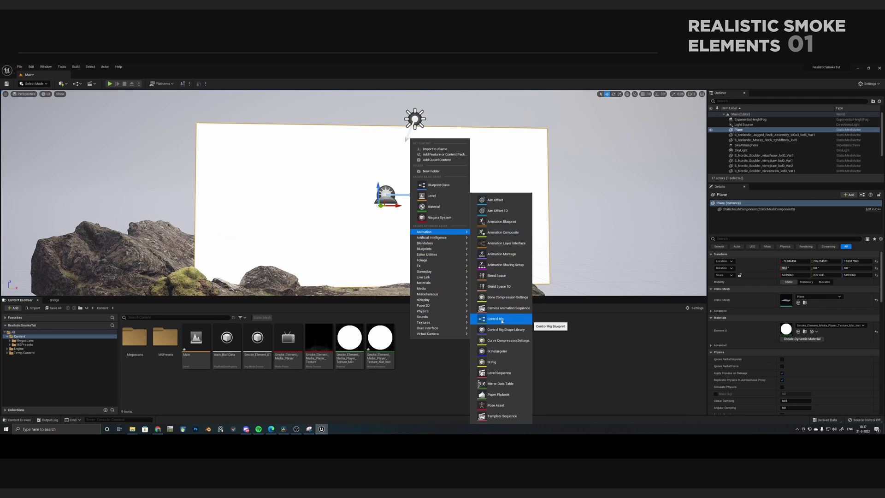
left_click(497, 375)
double_click(259, 342)
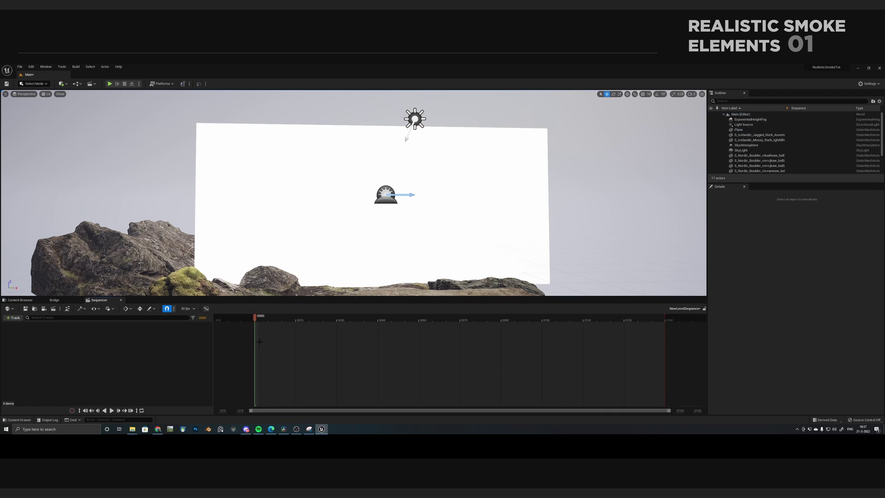
Add a Media track to the sequence and place the Smoke_Element_01 media source on it at frame 37
left_click_drag(255, 318, 357, 334)
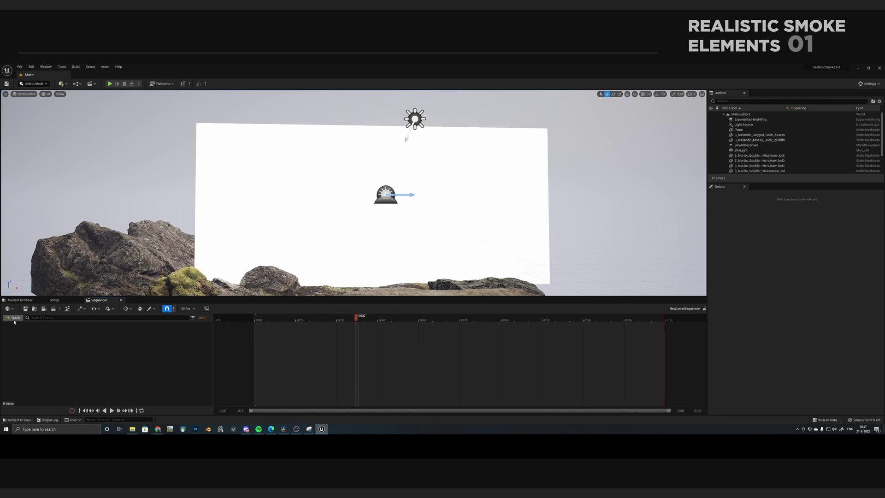
left_click(14, 318)
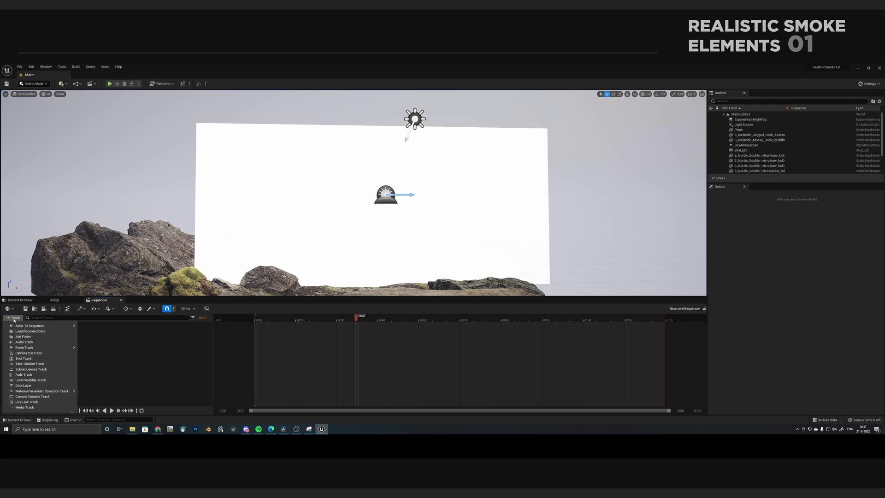
left_click(25, 407)
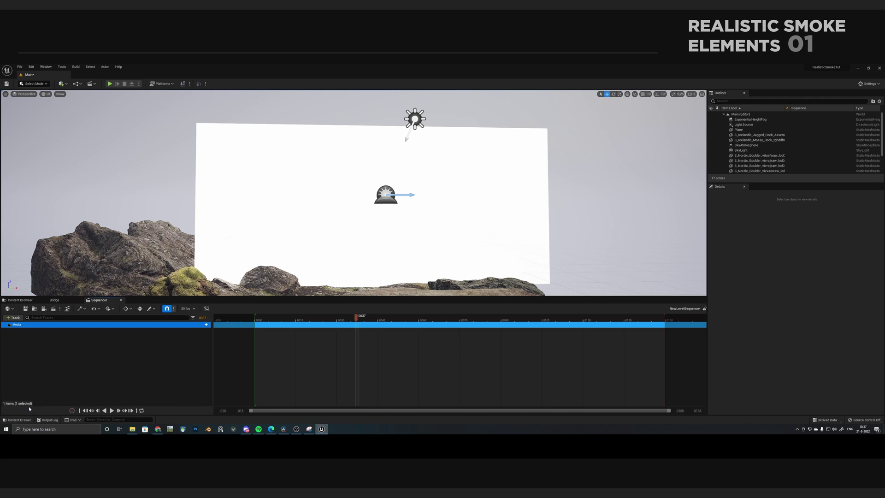
left_click(206, 326)
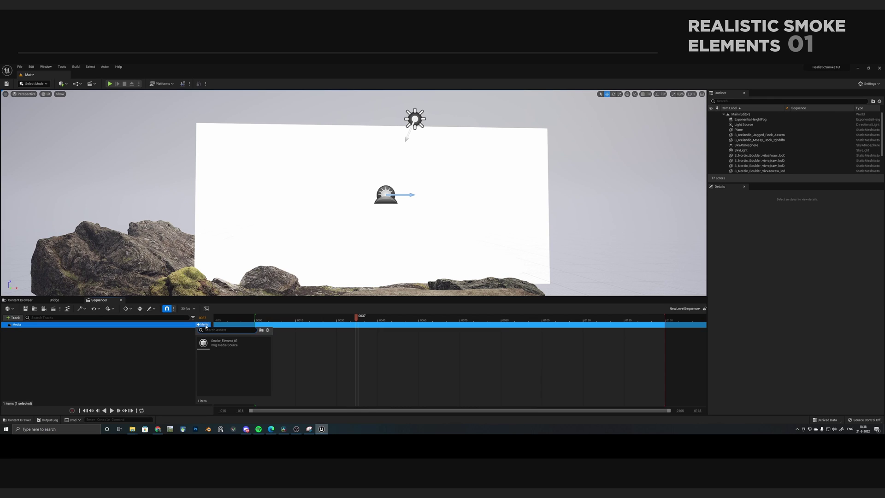
left_click(224, 343)
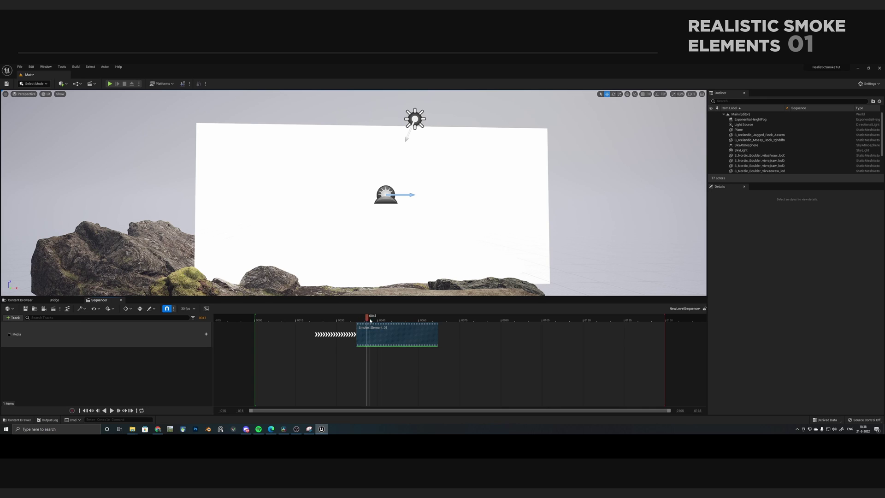
mouse_move(370, 321)
left_mouse_down()
mouse_move(392, 321)
mouse_move(376, 322)
left_mouse_up()
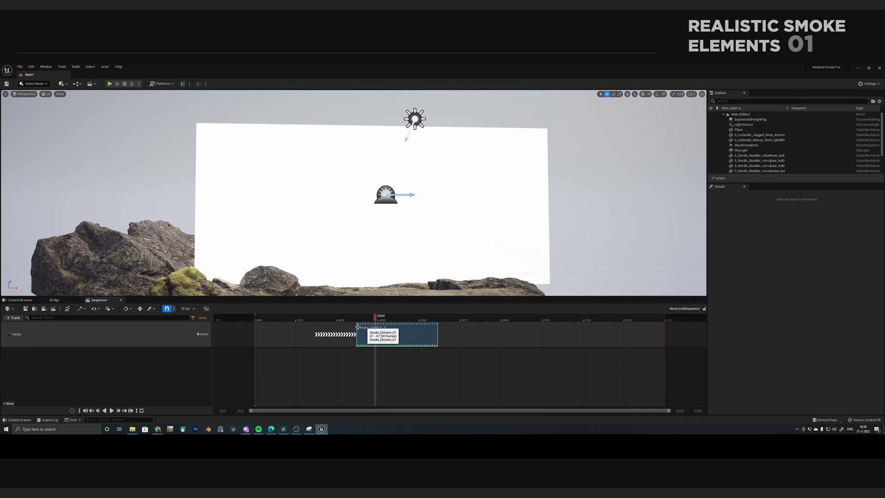
Set the Media Texture of the Smoke_Element_01 section to Smoke_Element_Media_Player_Texture
right_click(75, 331)
mouse_move(97, 214)
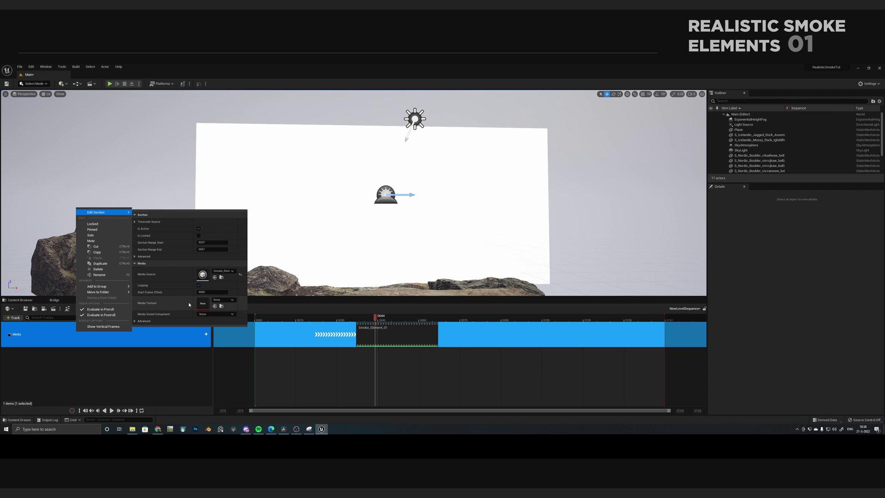
left_click(223, 299)
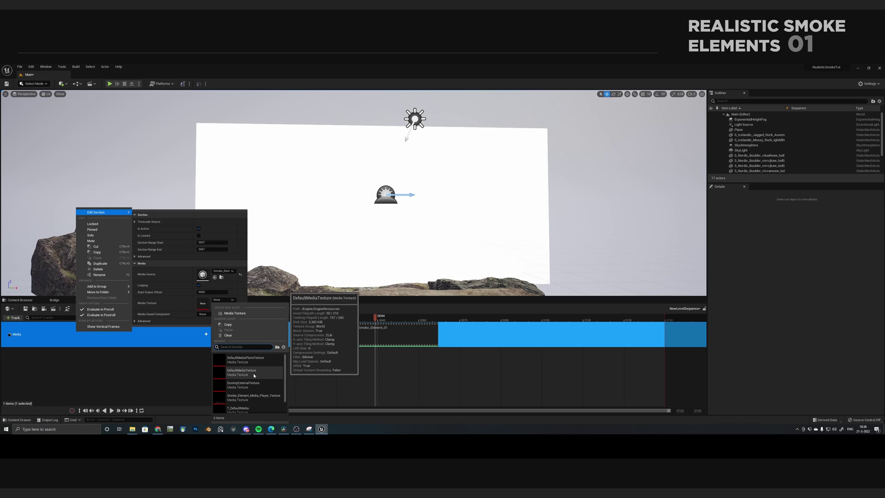
scroll(253, 372, "down", 1)
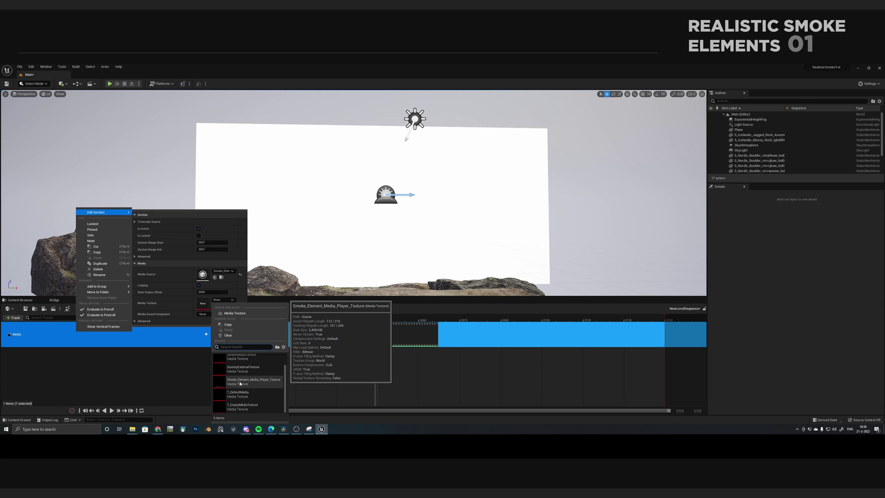
left_click(240, 383)
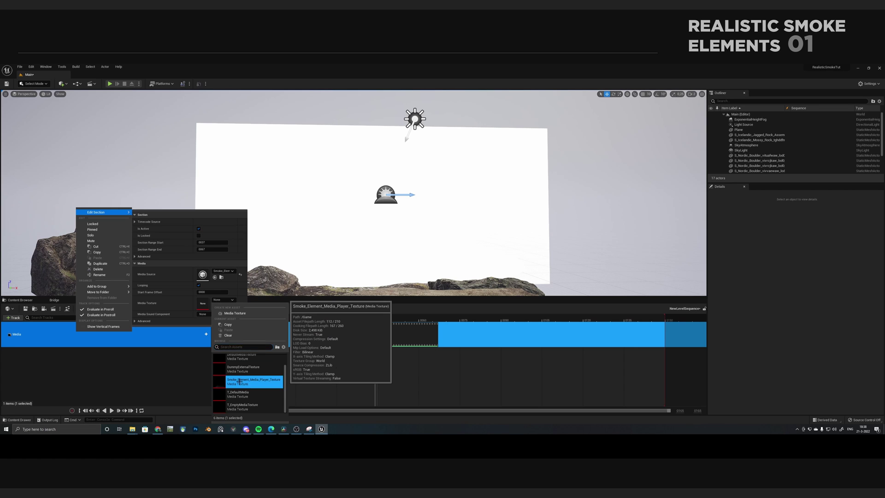
left_click(140, 370)
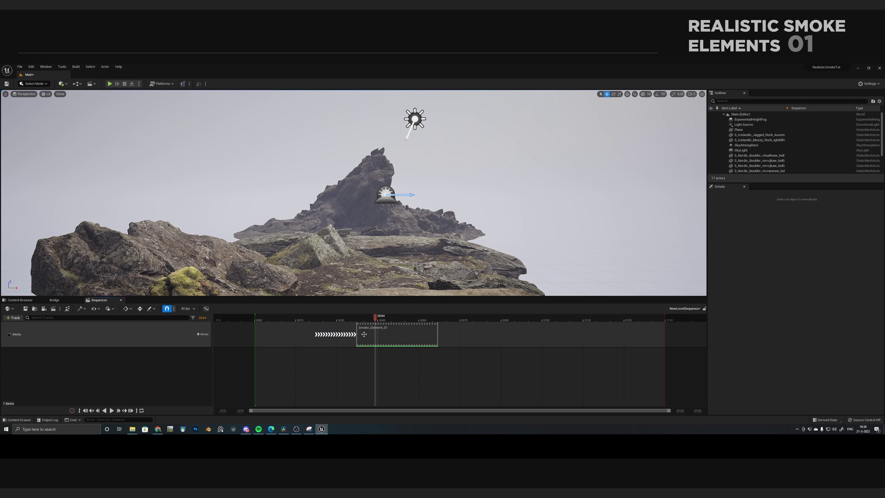
Extend the start of the Smoke_Element_01 section back to frame 0 and preview the sequence in Game View
left_click_drag(383, 333, 437, 335)
mouse_move(260, 323)
left_mouse_down()
mouse_move(337, 326)
mouse_move(256, 325)
left_mouse_up()
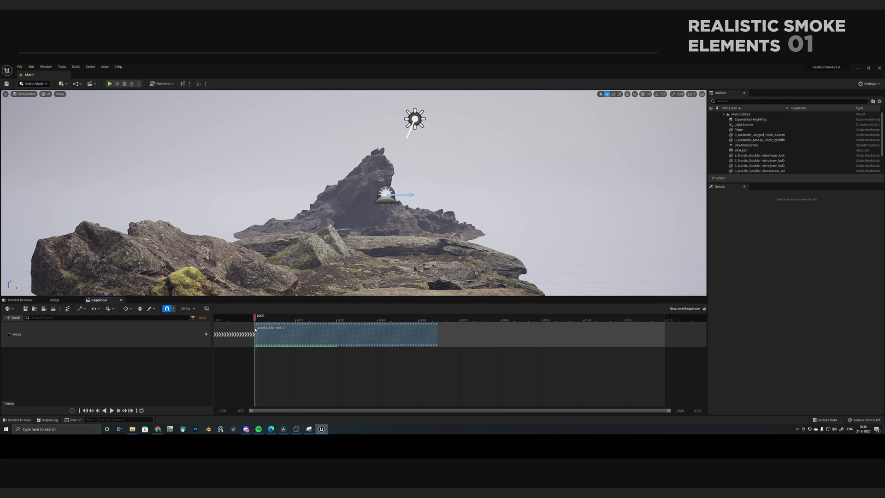
key("g")
key("space")
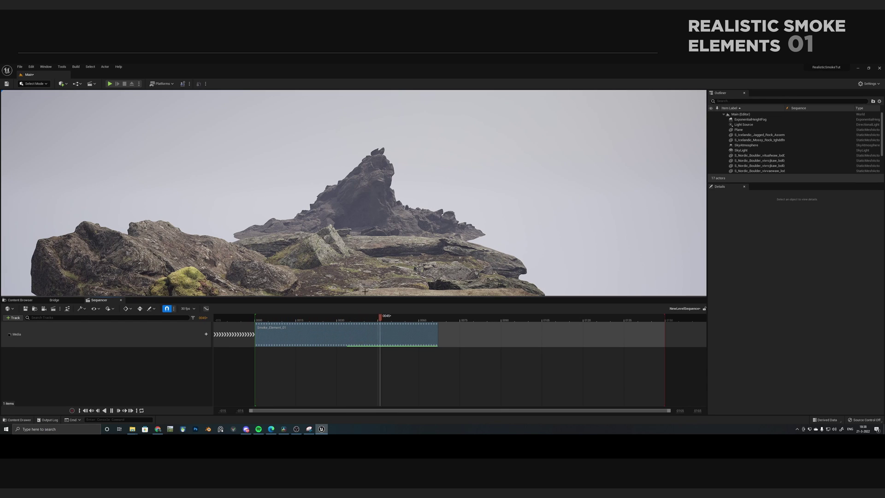
key("space")
key("g")
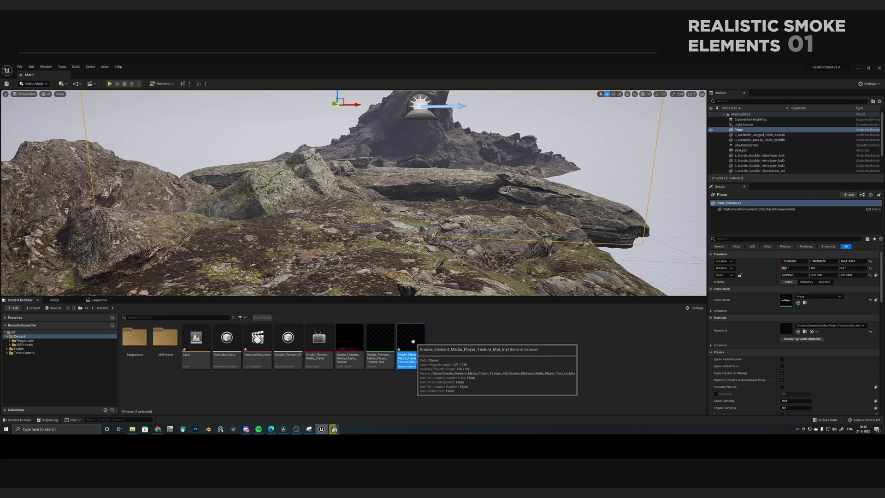
Enable the Alpha_amnt and rgb_intensity overrides in Smoke_Element_Media_Player_Texture_Mat_Inst and raise rgb_intensity to several hundred
double_click(413, 341)
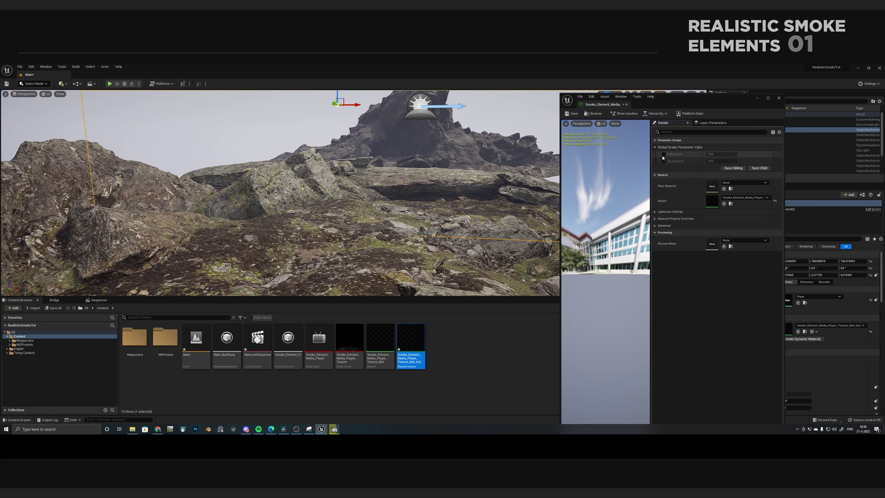
left_click(664, 154)
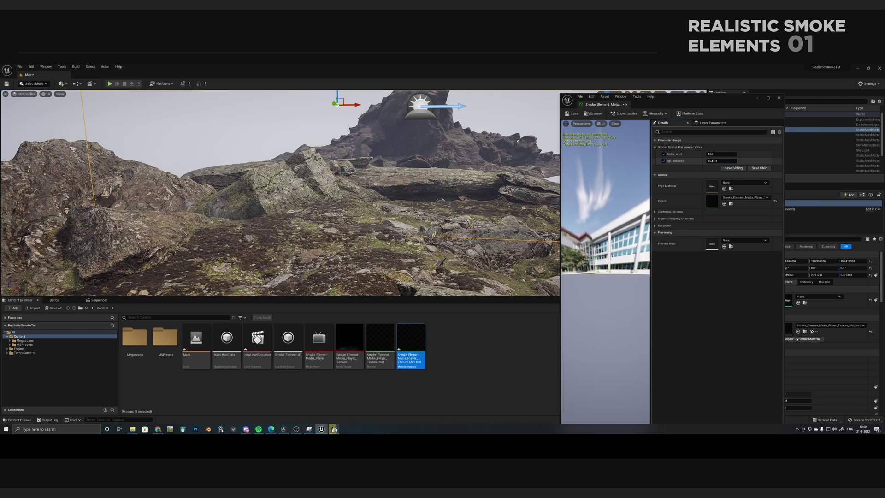
left_click(713, 161)
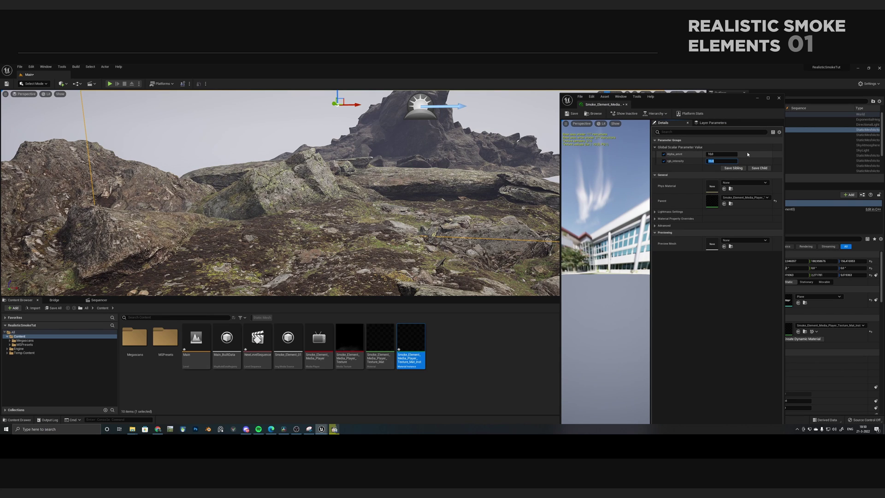
key("Return")
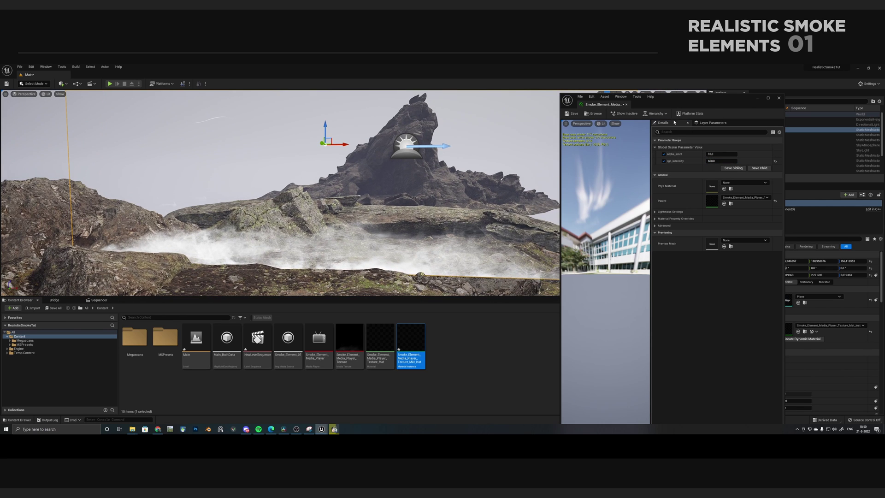
left_click(757, 99)
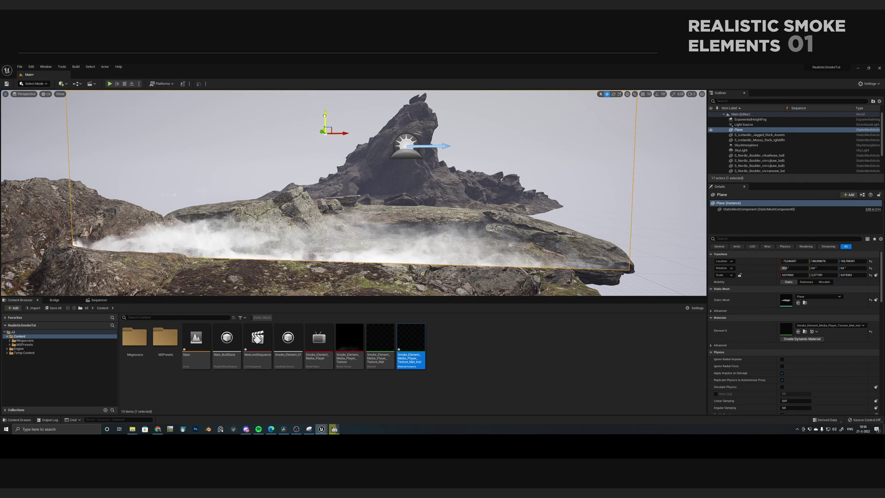
Try an Alpha_amnt of 2 in the material instance, restore it to 10, and close the instance editor
double_click(415, 342)
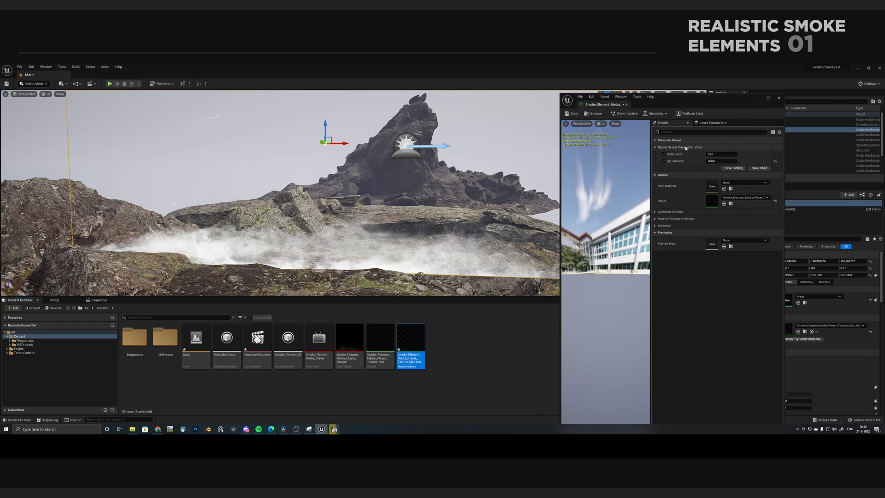
left_click(711, 154)
key("Return")
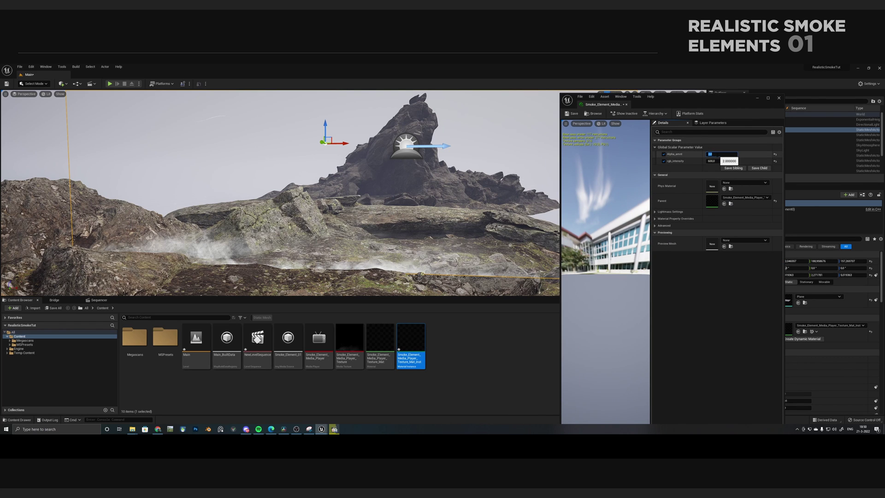
type("10")
key("Return")
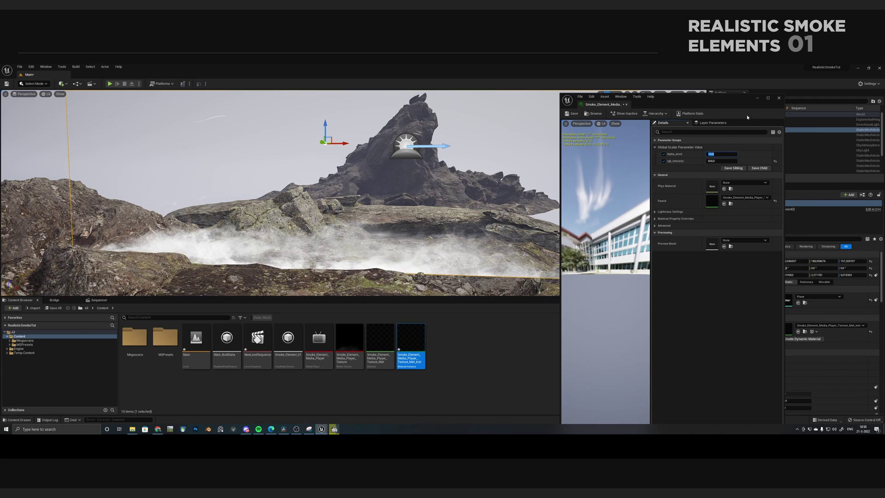
left_click(779, 99)
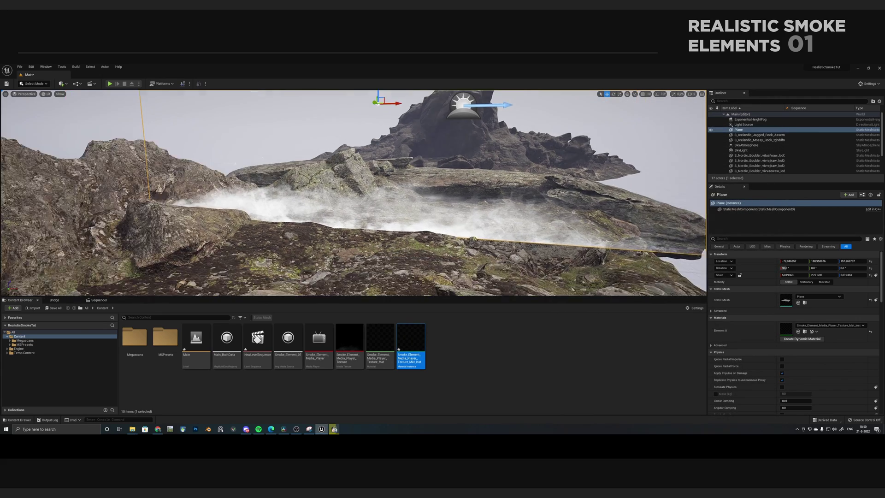
Open the parent material Smoke_Element_Media_Player_Texture_Mat in a maximized editor and widen its graph area
right_click_drag(354, 236, 354, 236)
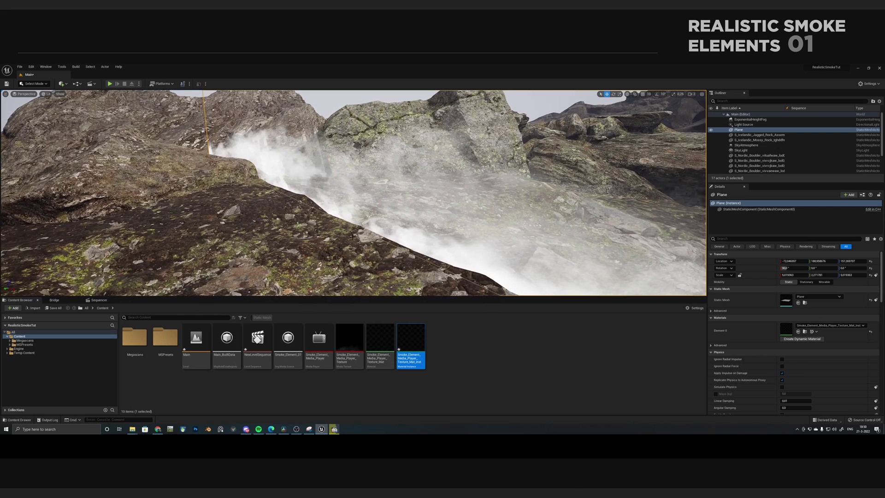
right_click_drag(353, 201, 353, 201)
right_click_drag(289, 202, 290, 202)
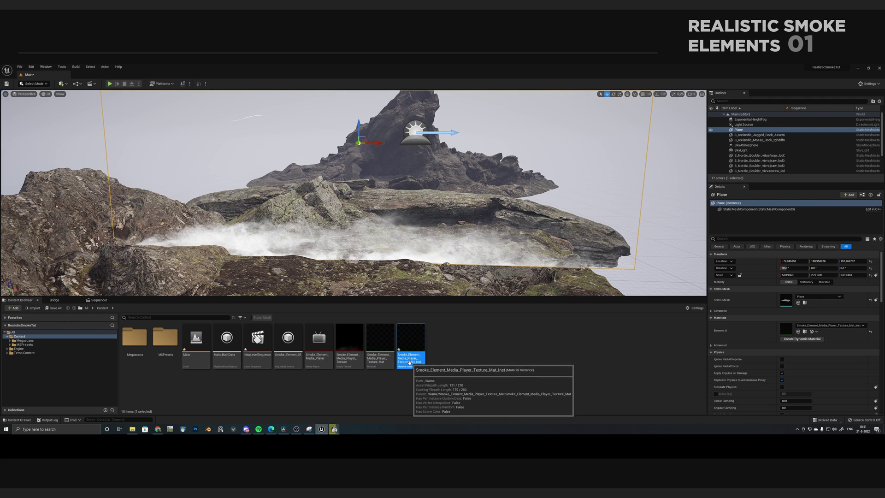
double_click(384, 342)
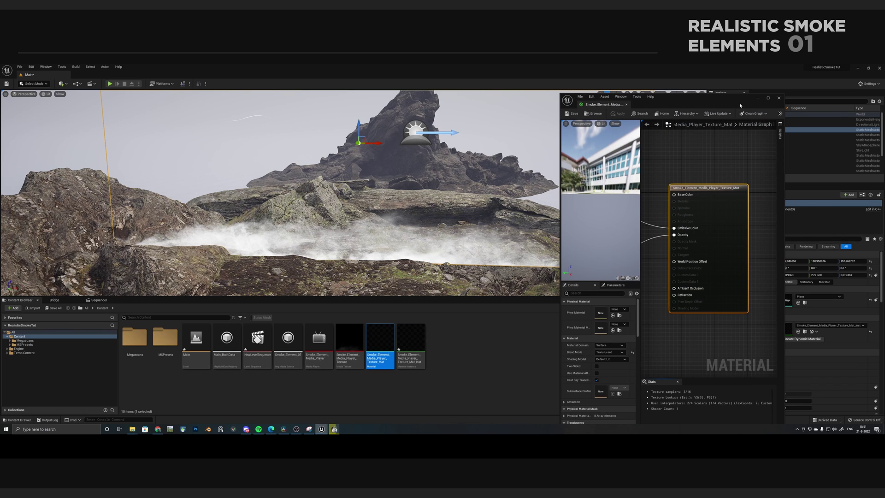
left_click(769, 99)
right_click_drag(697, 140, 760, 130)
scroll(568, 236, "down", 2)
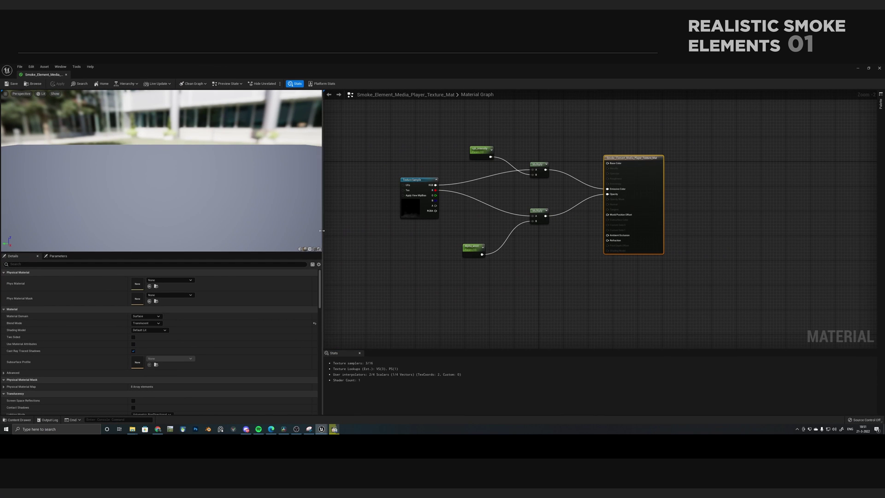
left_click_drag(325, 233, 238, 228)
scroll(489, 254, "up", 1)
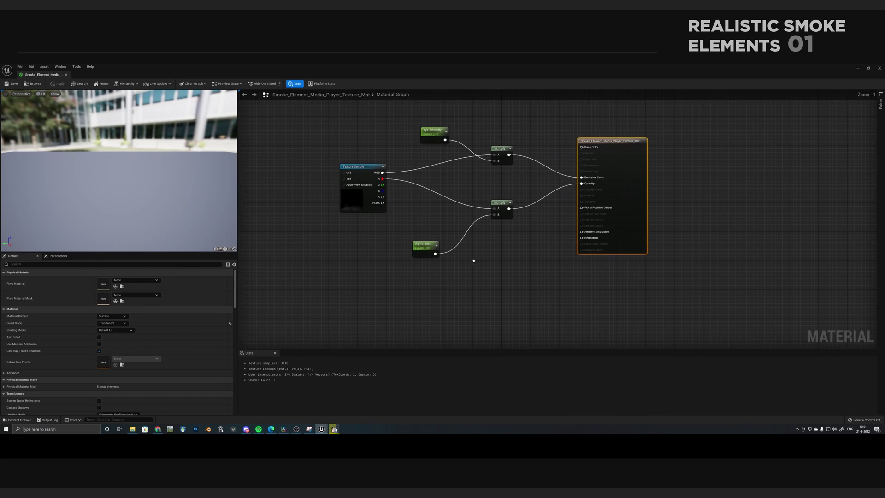
Shift the Alpha_amnt and lower Multiply nodes away from the material output node to free space before Opacity
left_click_drag(417, 249, 378, 250)
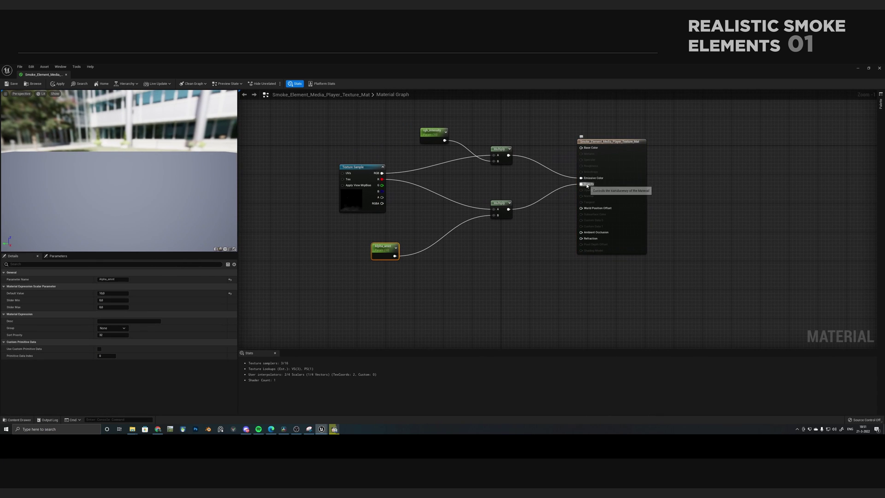
left_click_drag(490, 202, 417, 192)
left_click(485, 251)
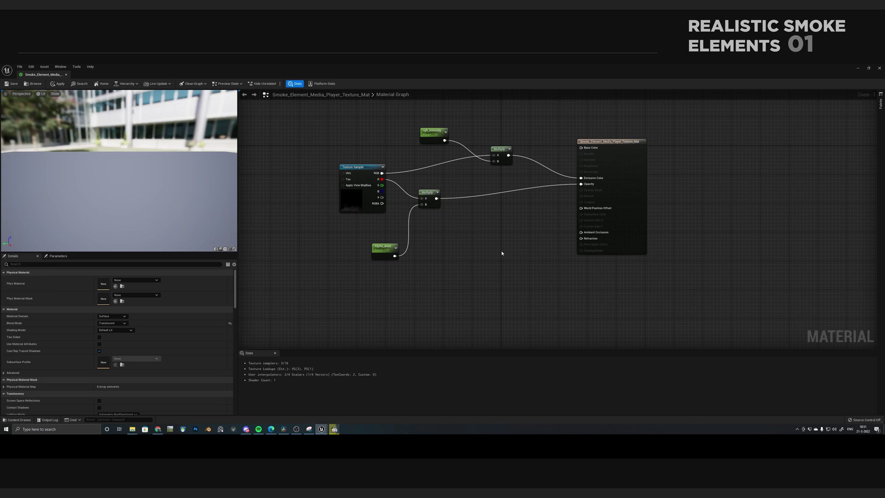
Add a DepthFade node to the material graph below the upper Multiply node
right_click(502, 253)
type("depth")
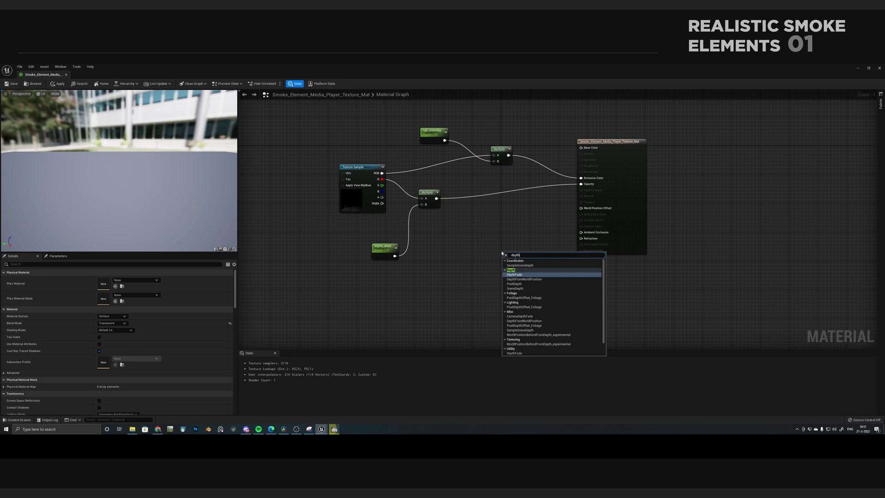
left_click(515, 275)
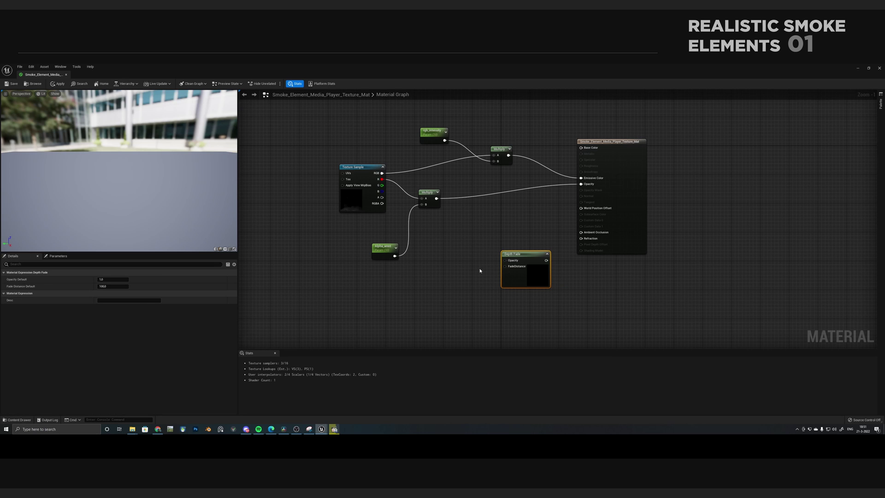
Shift the DepthFade node nearer the alpha nodes and add two Constant nodes beside its inputs
left_click_drag(519, 261, 474, 258)
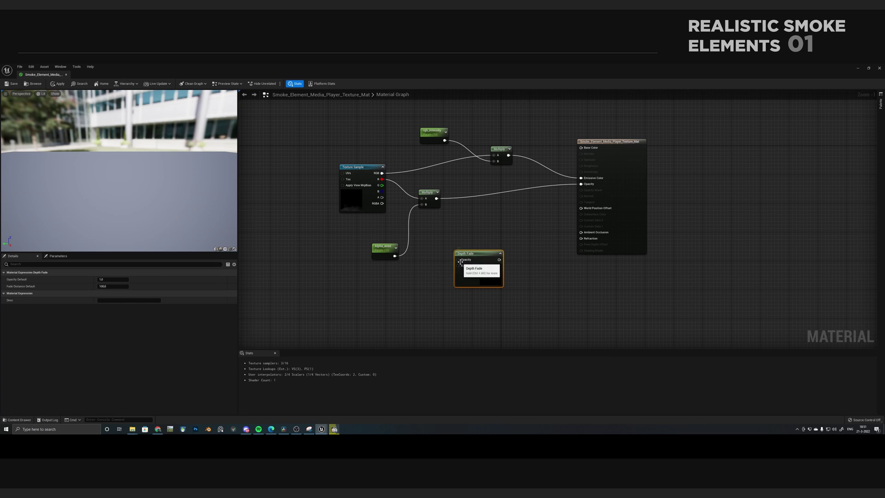
left_click(408, 267)
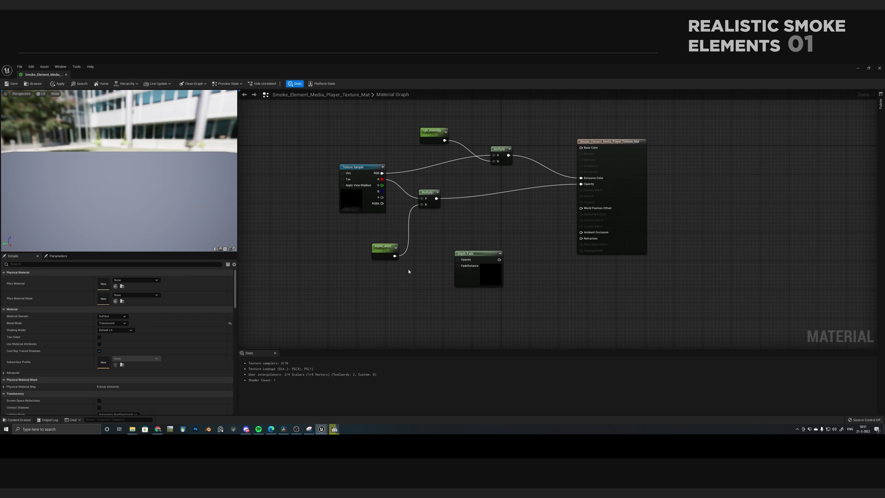
left_click(408, 270)
left_click(398, 303)
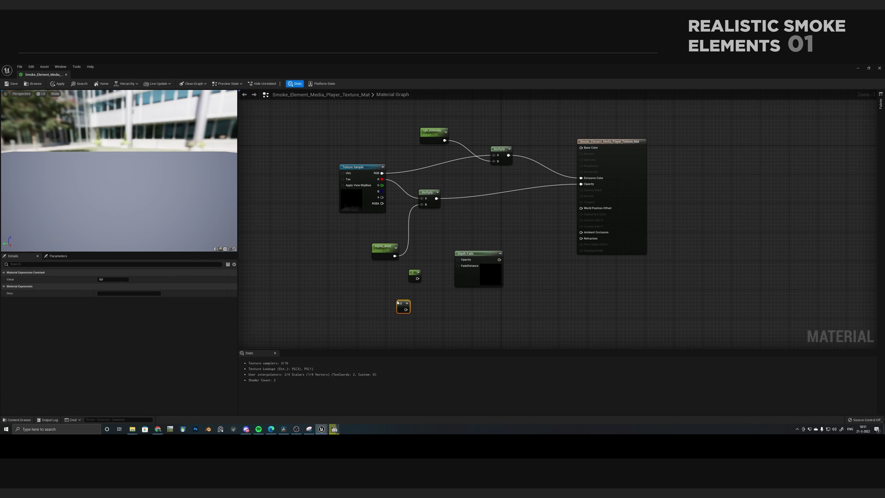
Convert the upper Constant node to a scalar parameter named Depthfade_opacity
right_click(416, 275)
left_click(429, 283)
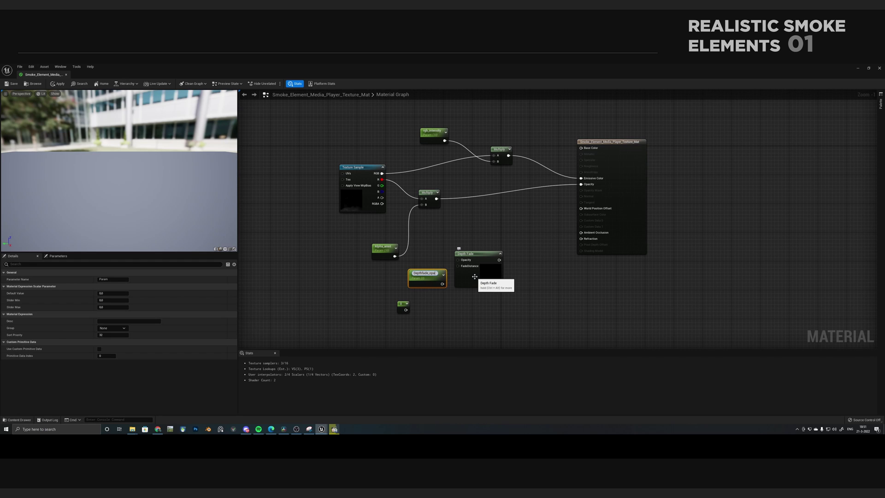
type("Depthfade_opacity")
key("Return")
Convert the lower Constant node to a scalar parameter named depthfade_fadedistance
right_click(403, 306)
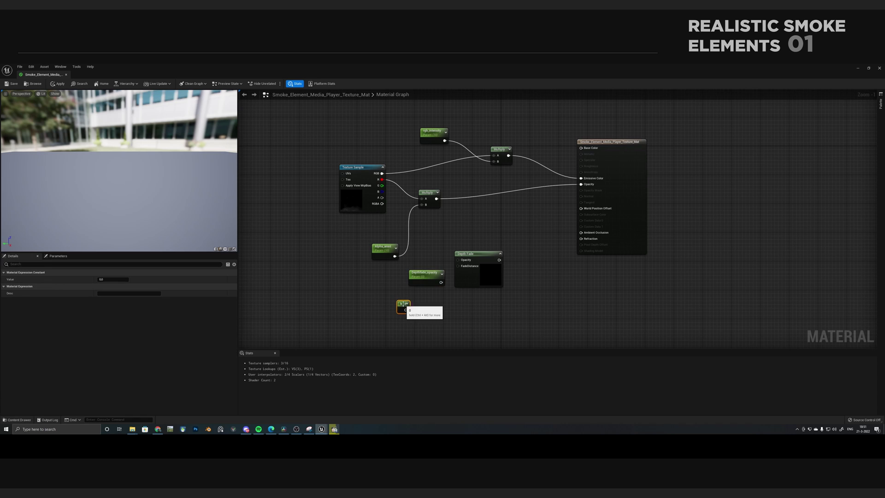
left_click(425, 314)
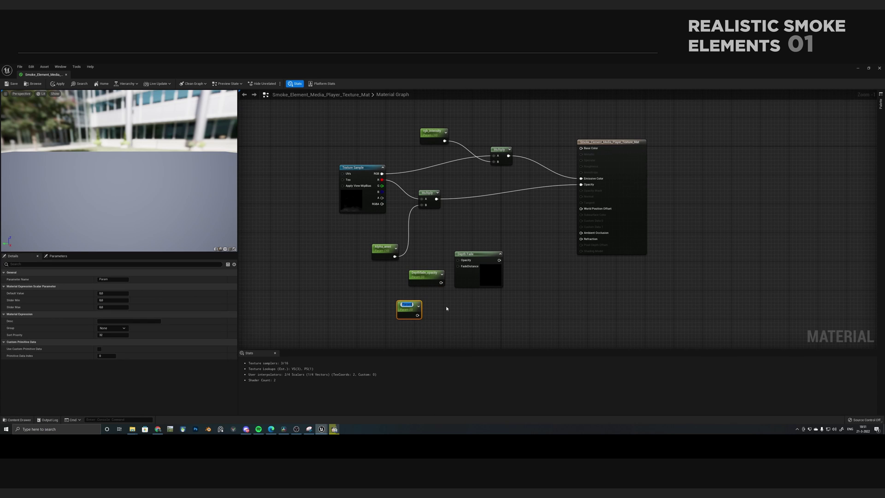
type("depthfade_fadedistance")
left_click(494, 318)
Connect the two parameters to DepthFade's Opacity and FadeDistance inputs, and set Depthfade_opacity's default value to 1
left_click_drag(436, 314, 458, 261)
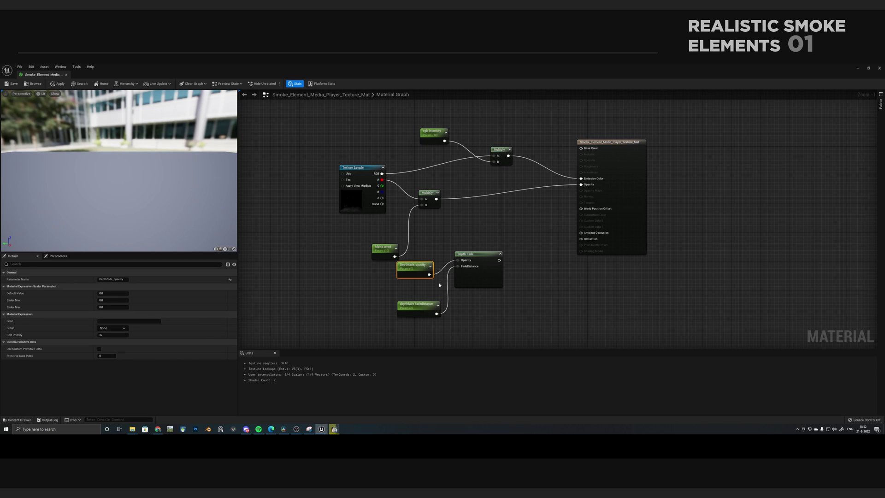
left_click(116, 294)
type("1")
left_click(427, 310)
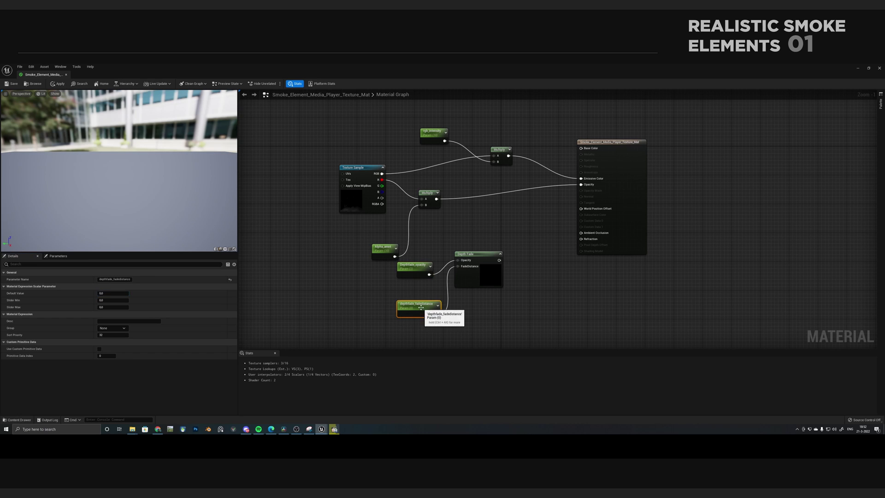
left_click(331, 305)
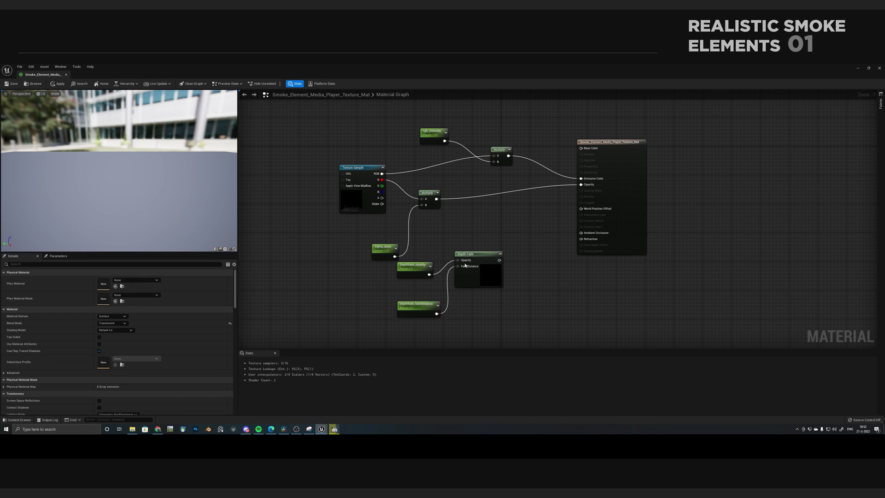
Combine the alpha Multiply and DepthFade outputs in a new Multiply node feeding the material's Opacity, and save the material
right_click(524, 213)
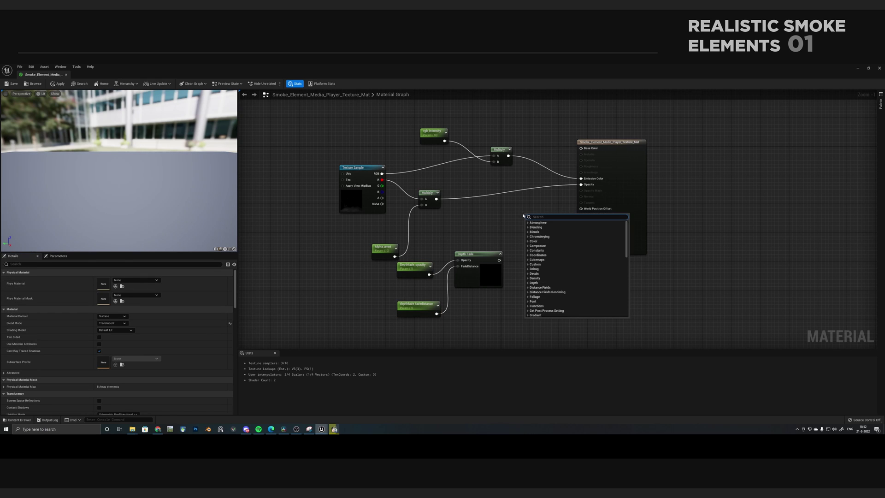
type("multipl")
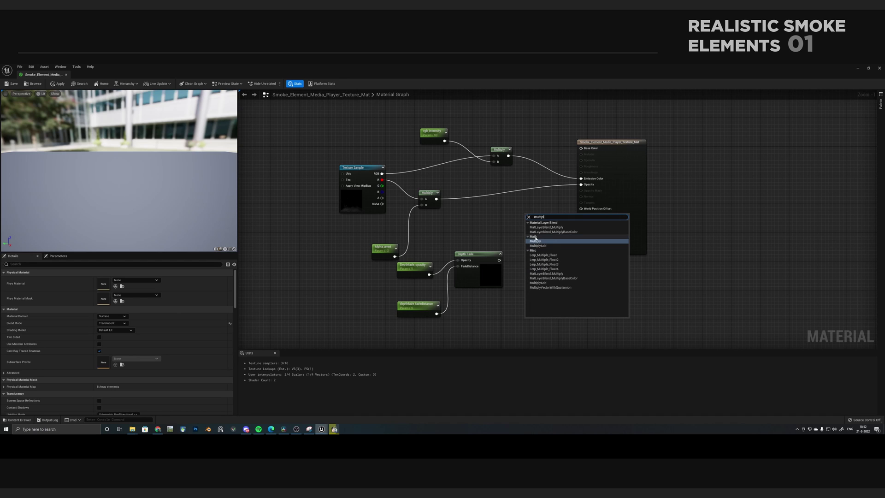
key("Return")
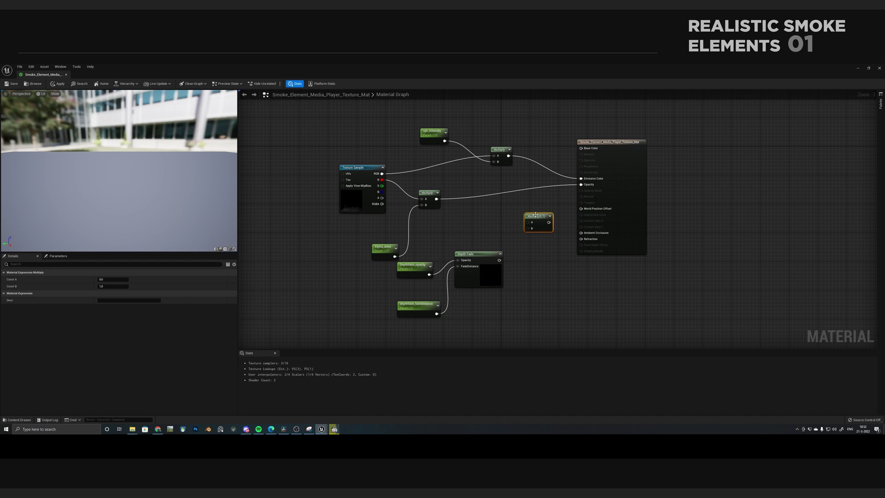
left_click_drag(535, 215, 523, 202)
left_click_drag(436, 198, 582, 185)
left_click_drag(499, 260, 517, 216)
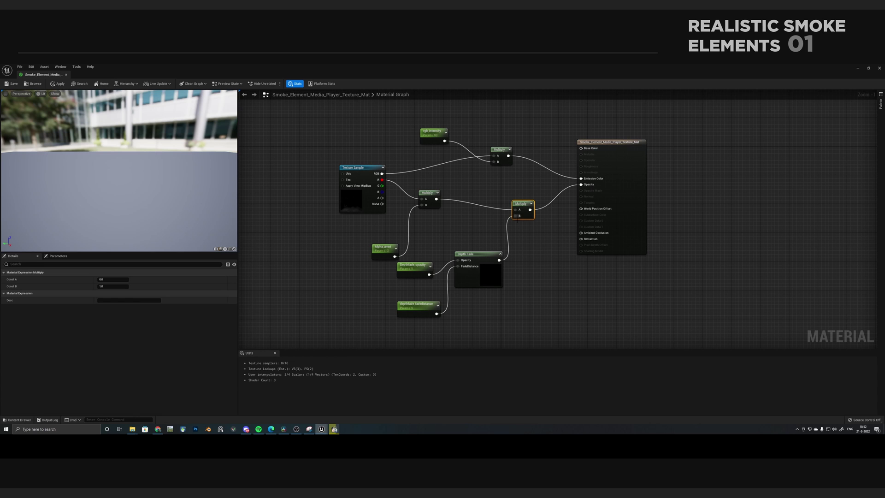
left_click(479, 227)
left_click(13, 83)
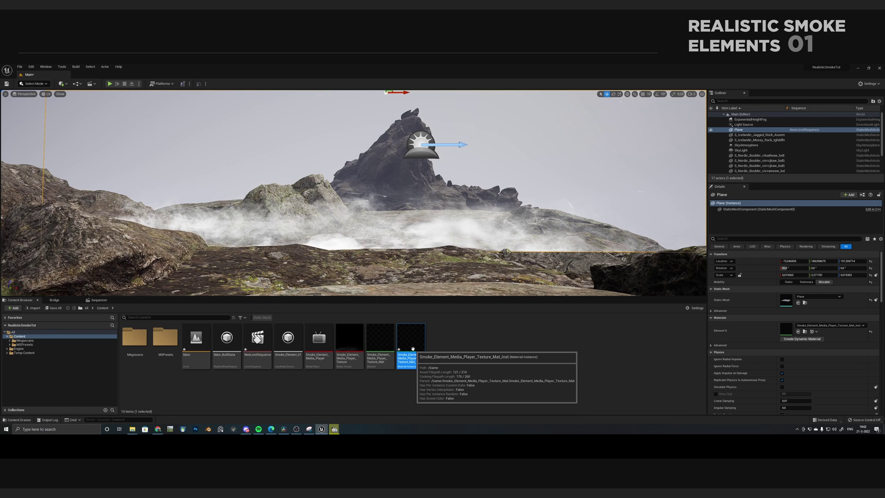
Open the smoke material instance and raise its depthfade_fadedistance to soften where the smoke meets the rocks
double_click(415, 346)
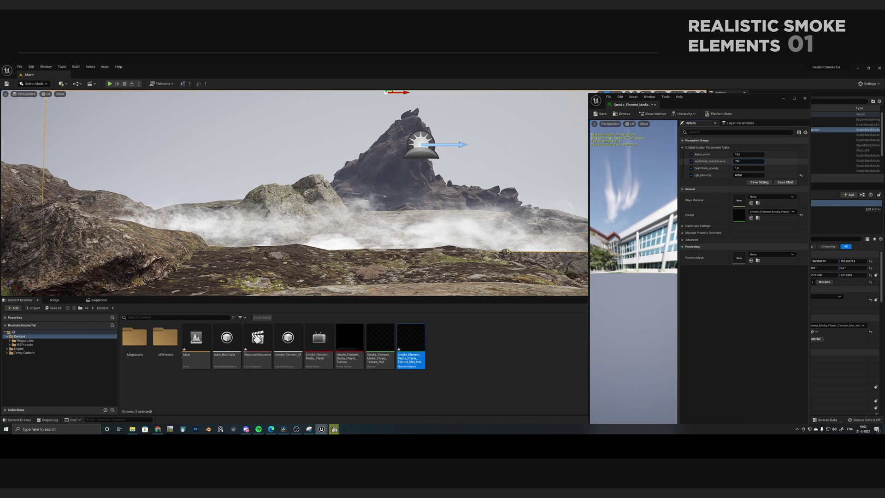
key("Return")
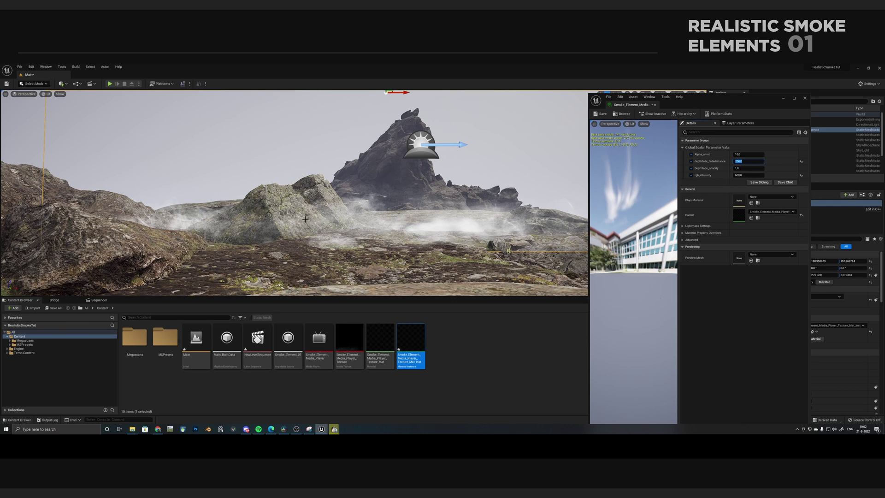
left_click_drag(341, 233, 354, 232)
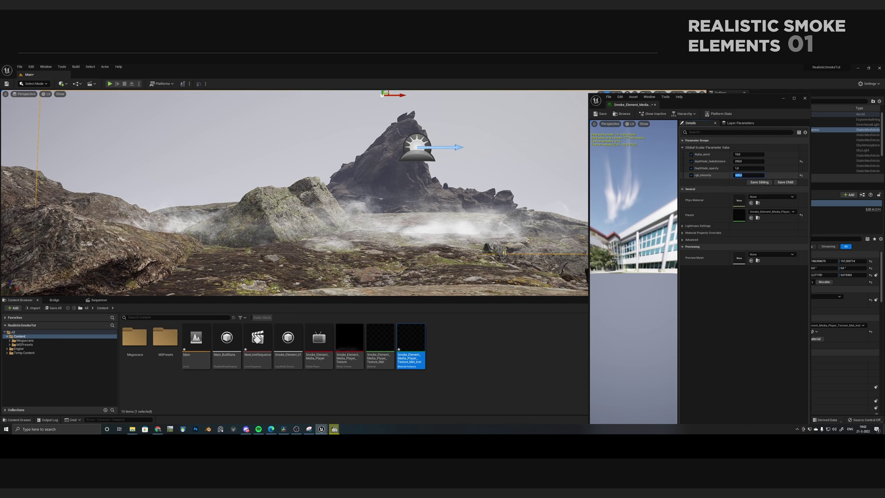
Set the smoke instance's rgb_intensity to 300 and Alpha_amnt to 8
key("Return")
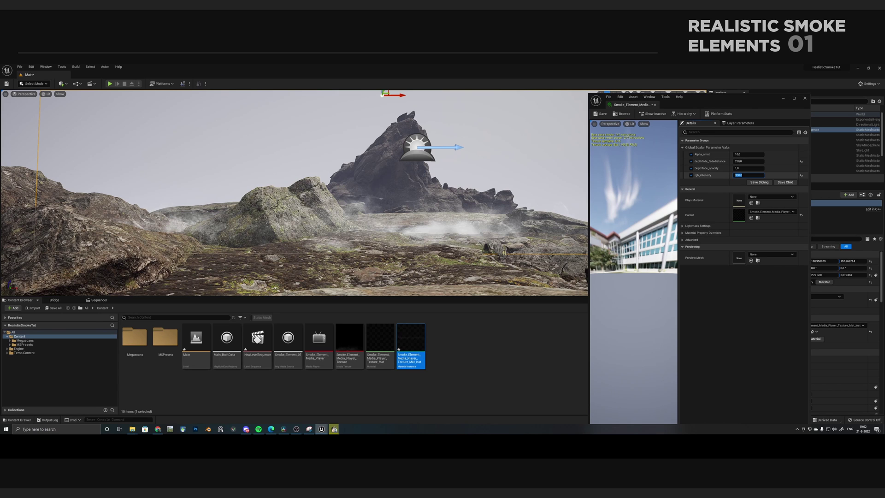
type("30")
key("Return")
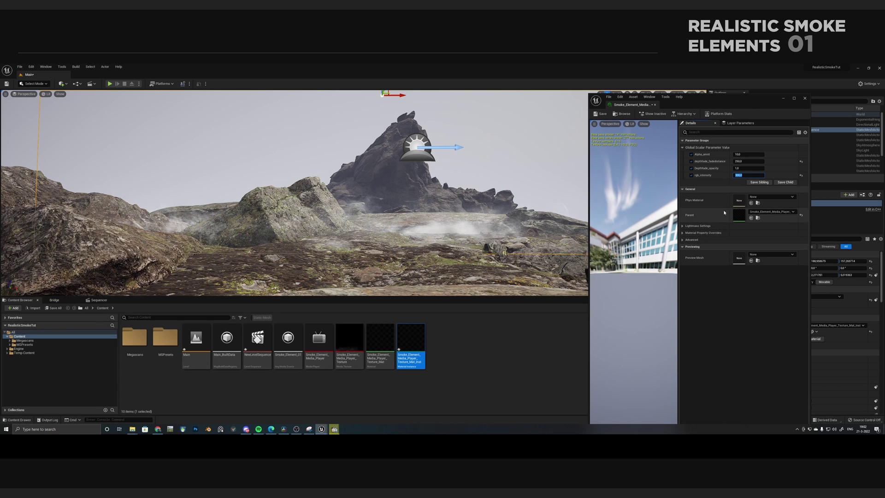
left_click(748, 154)
type("6")
key("Return")
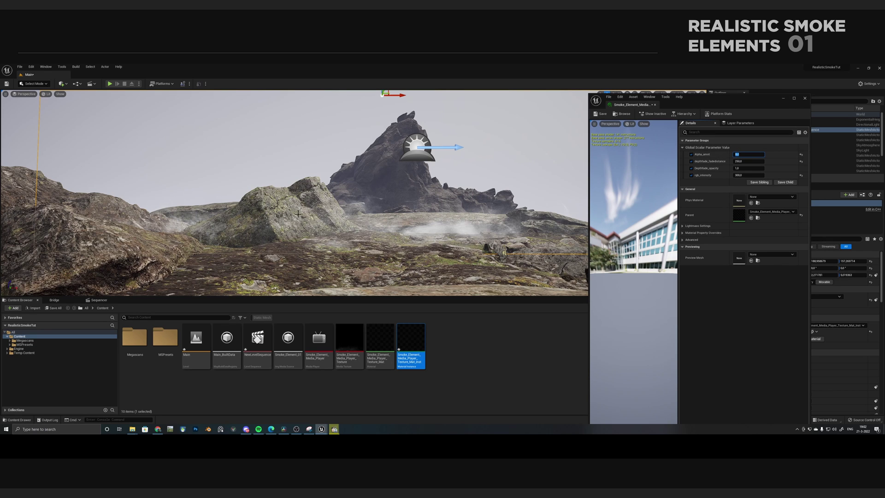
Play the smoke sequence in Sequencer and compare it with the depthfade_fadedistance override disabled and enabled
left_click(102, 300)
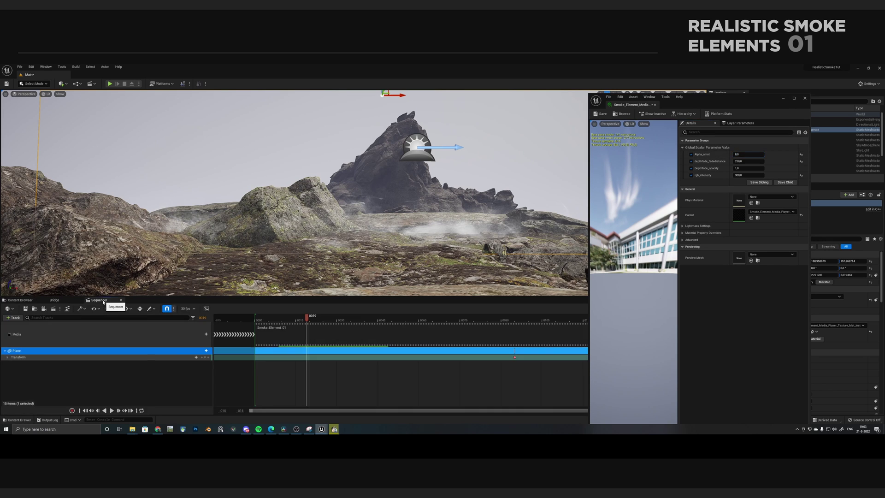
left_click_drag(288, 317, 329, 316)
key("space")
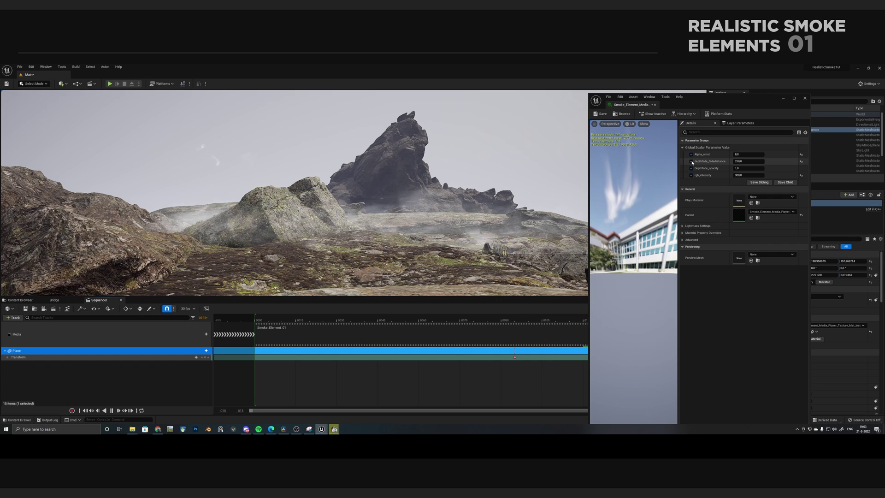
left_click(692, 162)
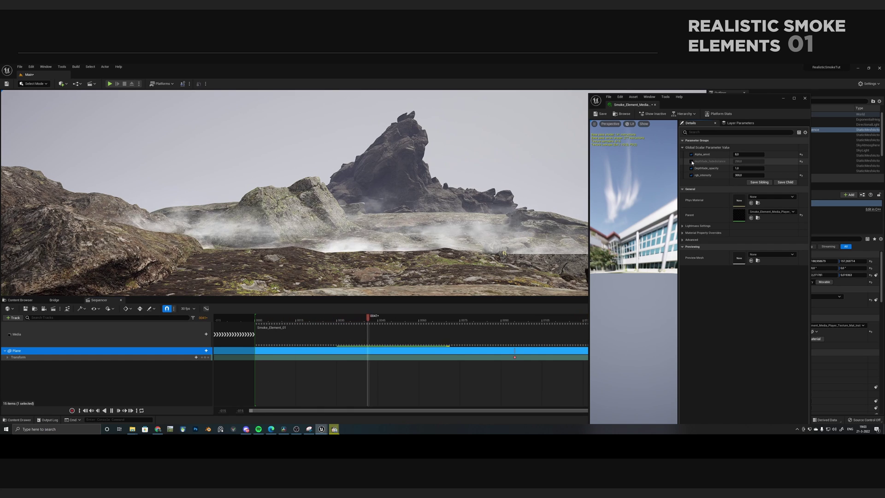
left_click(692, 161)
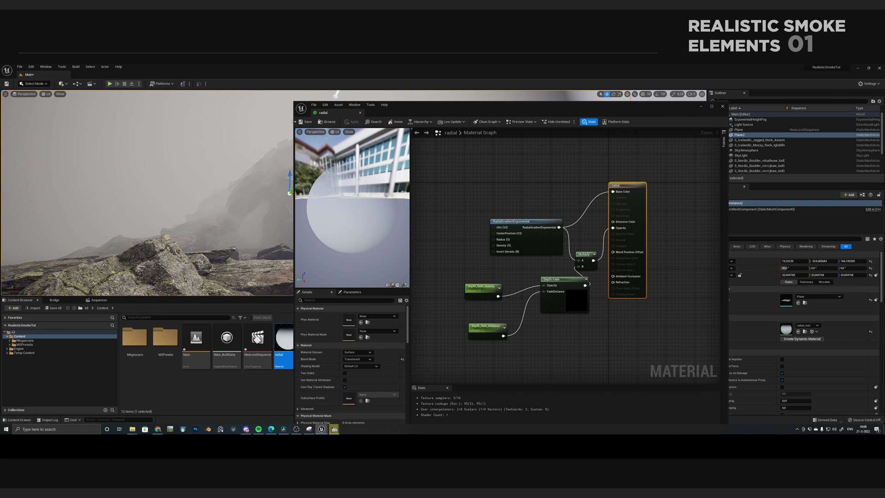
Examine how the radial material combines RadialGradientExponential with DepthFade, and close its editor
left_click_drag(292, 122, 375, 139)
right_click_drag(585, 188, 564, 172)
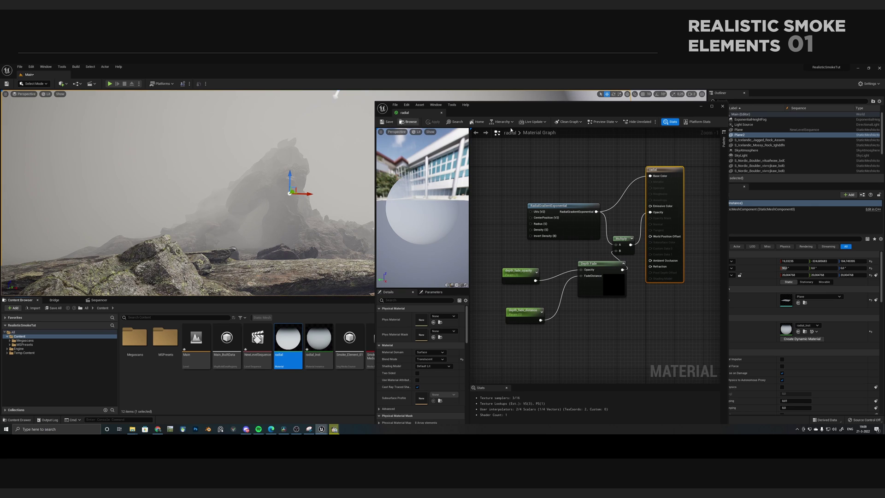
left_click(723, 106)
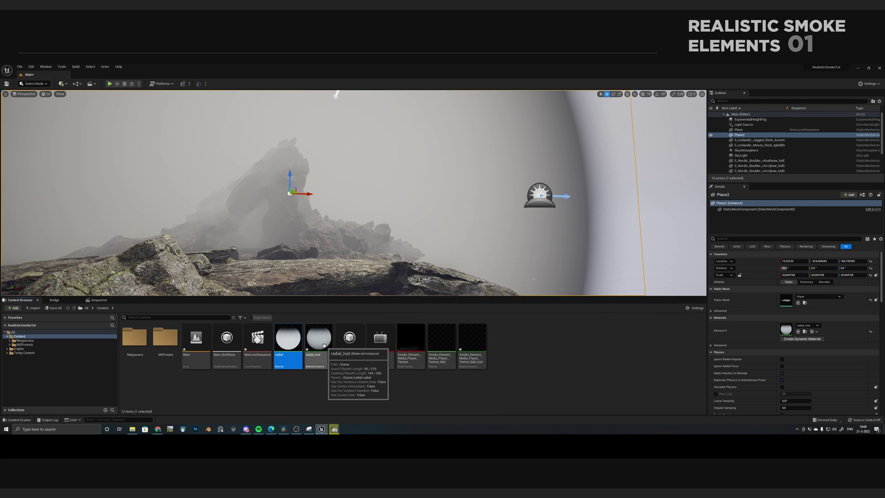
Shift the Plane2 fog plane along its Y axis to adjust its depth relative to the mountain
left_click(319, 341)
right_click_drag(347, 224, 318, 223)
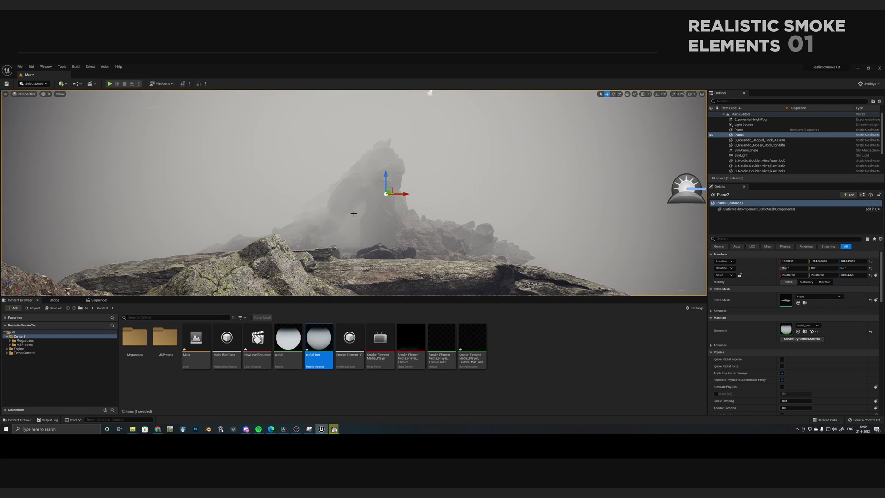
left_click_drag(394, 189, 363, 194)
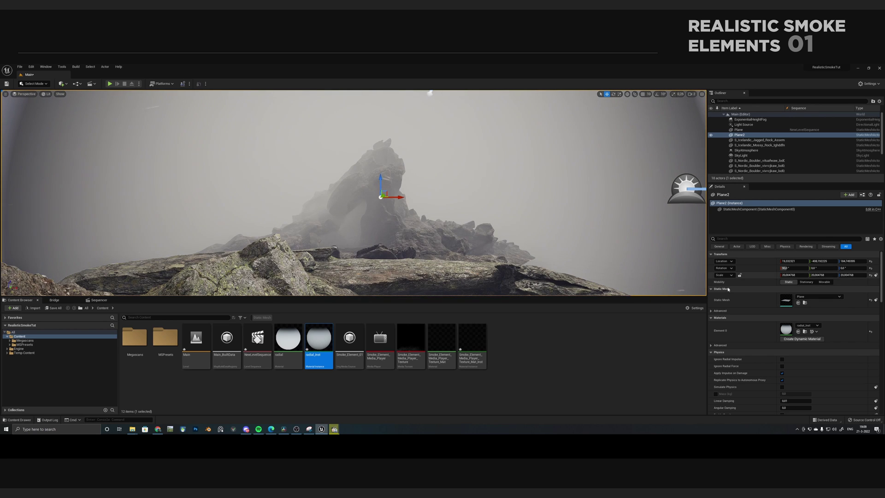
Open the radial_inst material instance, try a depth_fade_distance of 400, and raise it to 3000
double_click(326, 339)
left_click_drag(574, 116, 732, 112)
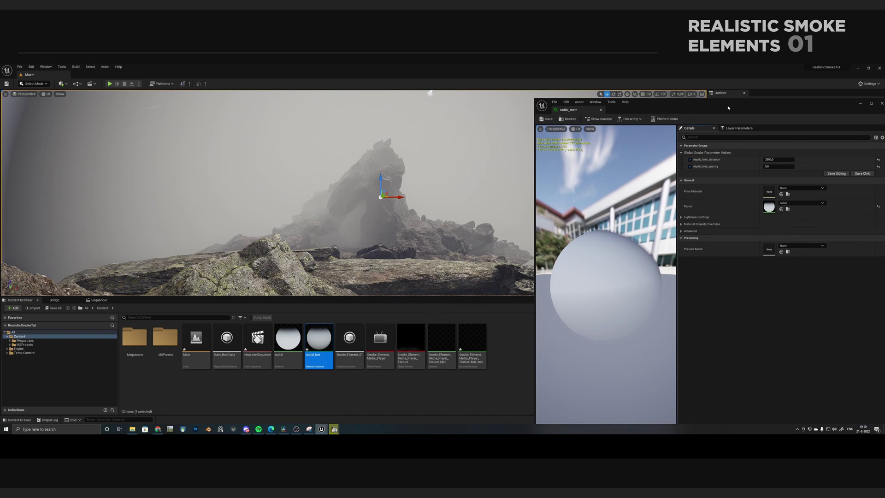
left_click(775, 158)
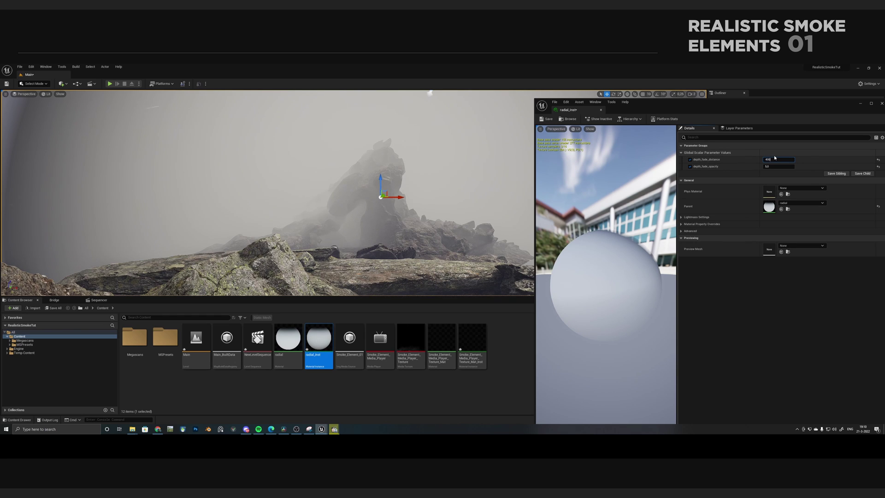
type("400")
key("Return")
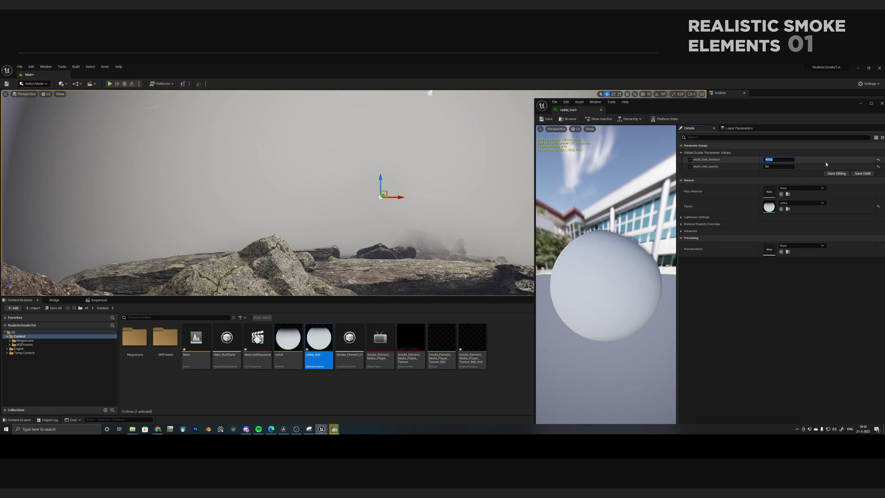
key("Return")
right_click_drag(481, 134, 466, 155)
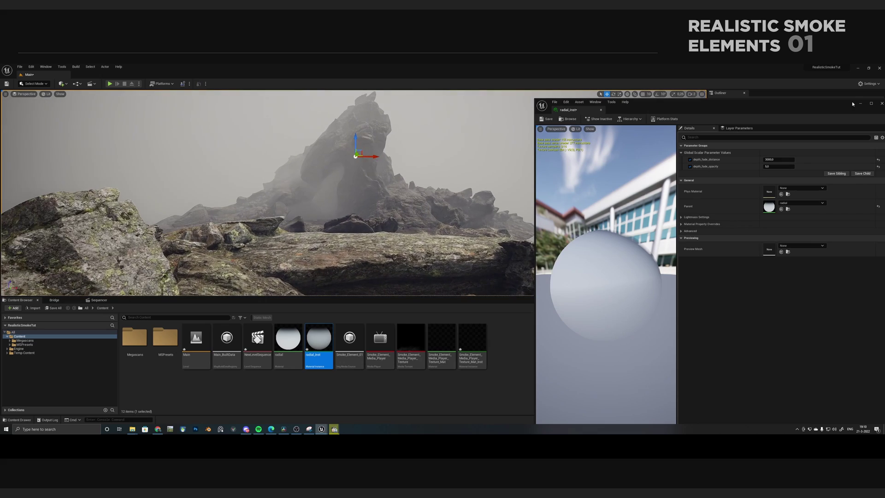